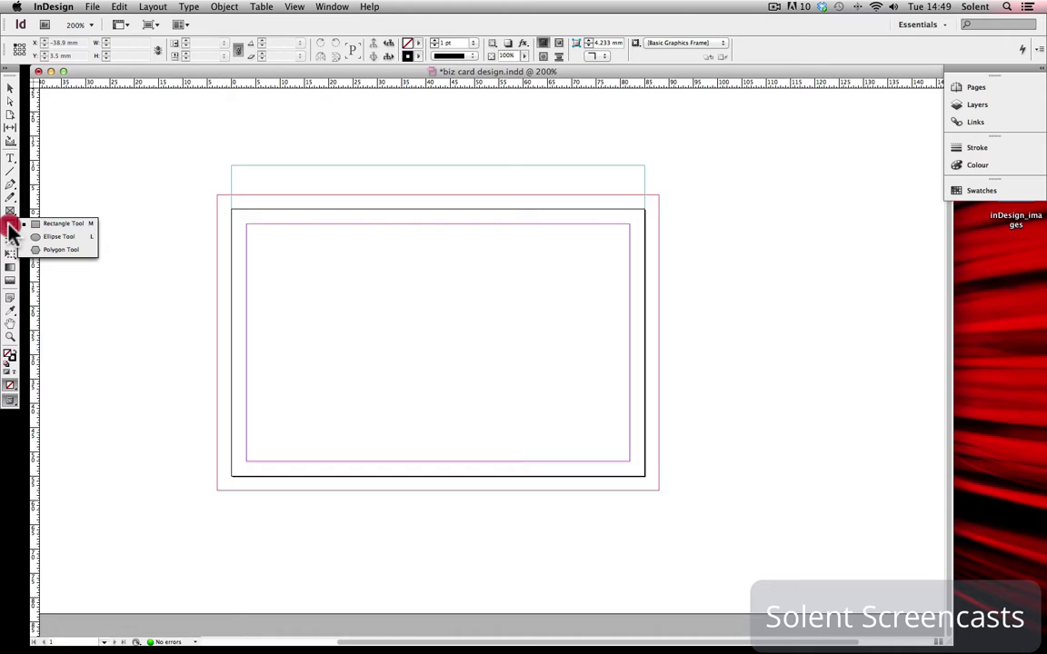
Draw a rectangle about 91 × 16 mm across the card's upper bleed area, with no stroke and a [Black] fill.
left_click_drag(9, 225, 25, 227)
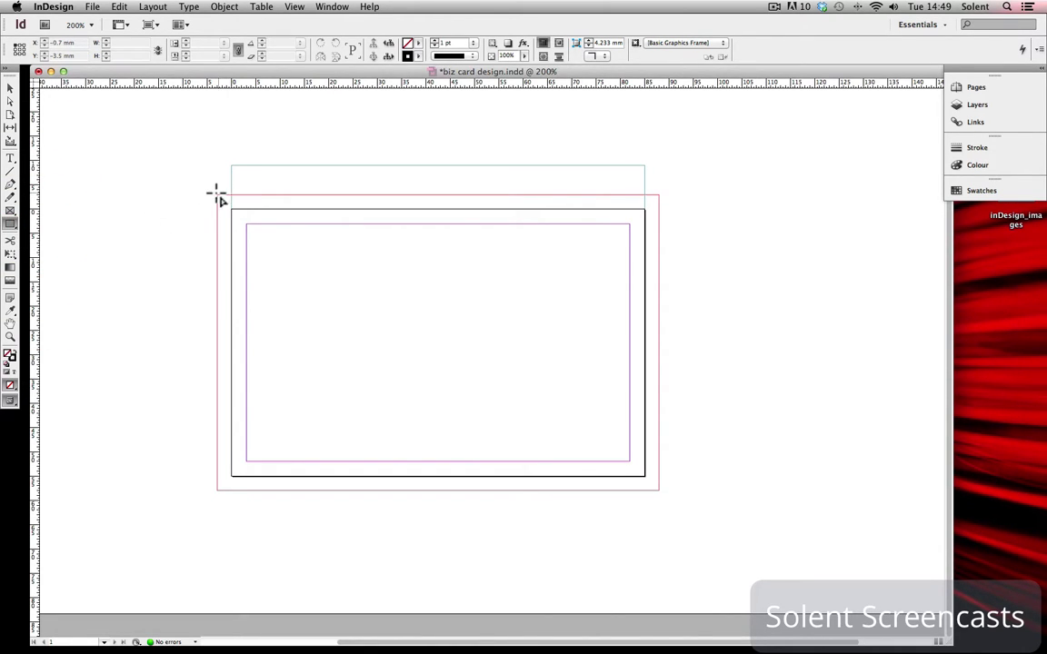
left_click_drag(217, 194, 657, 273)
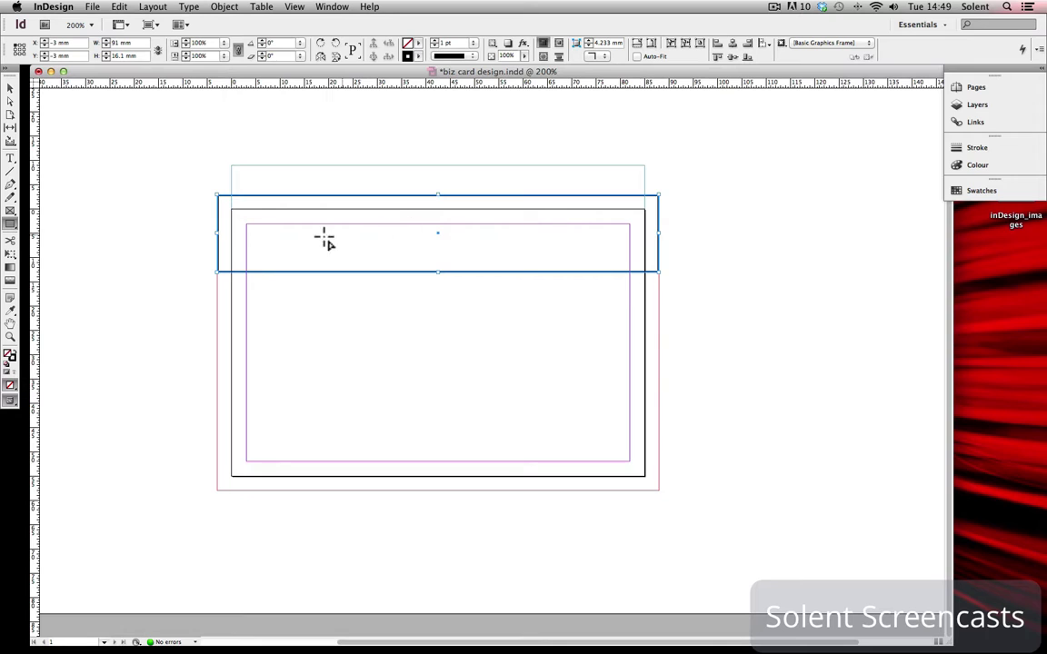
left_click(420, 57)
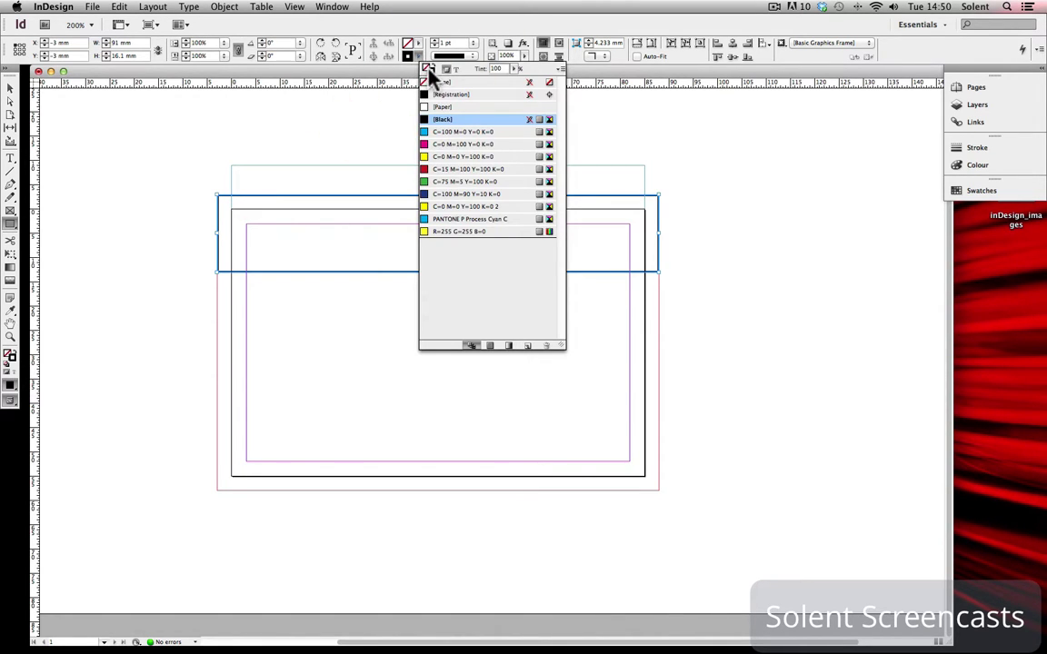
left_click(435, 82)
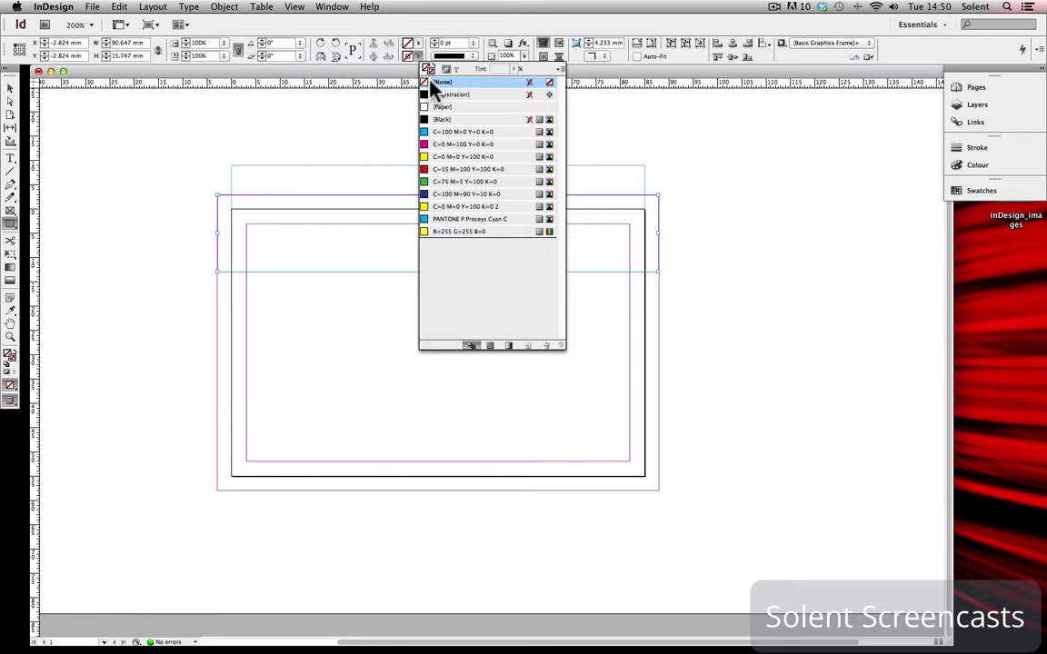
left_click(419, 43)
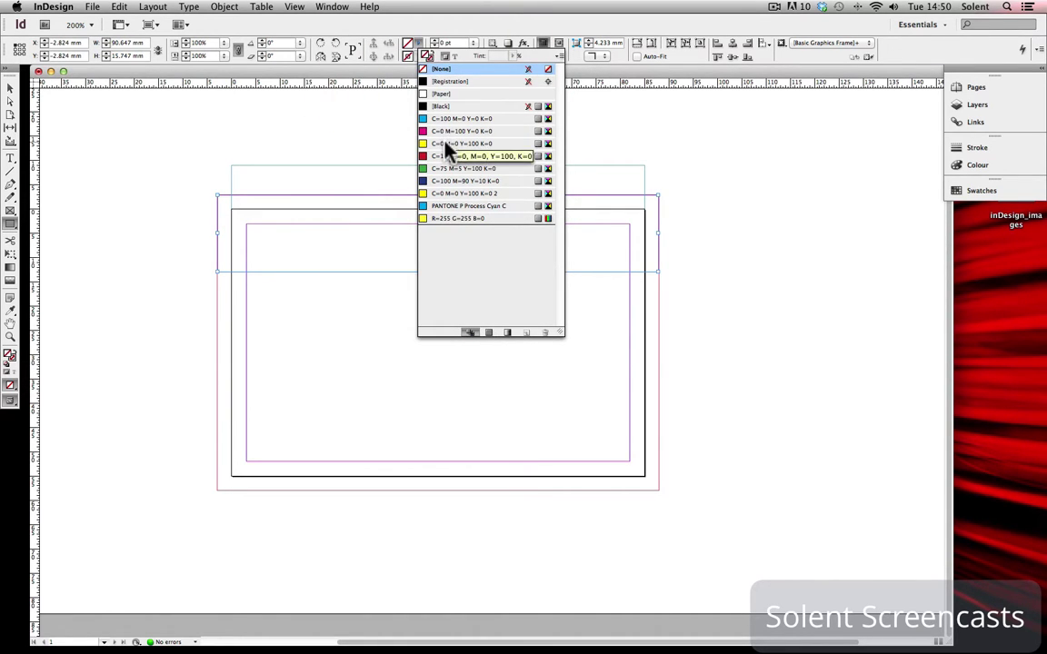
left_click(441, 107)
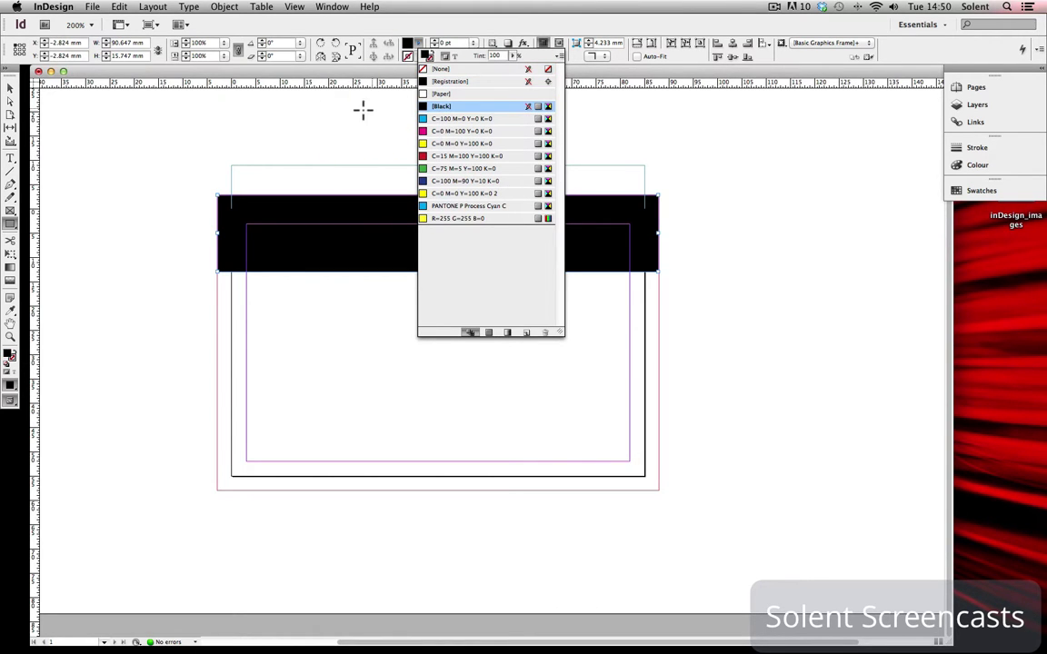
Extend the black rectangle's lower edge downward to a height of about 17 mm.
left_click(9, 88)
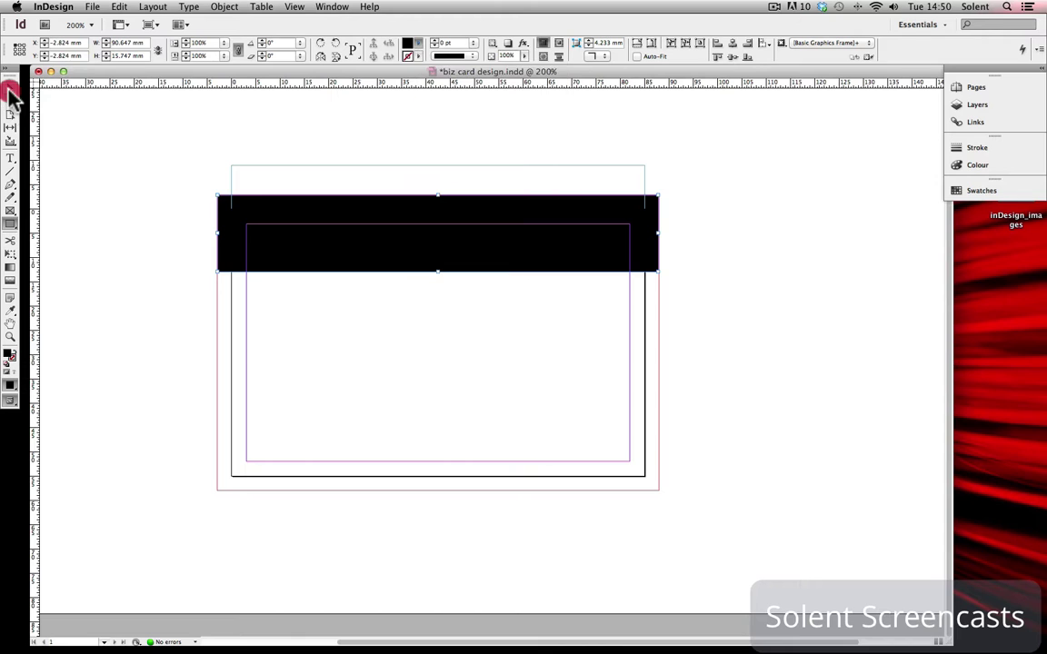
left_click(359, 140)
left_click(470, 234)
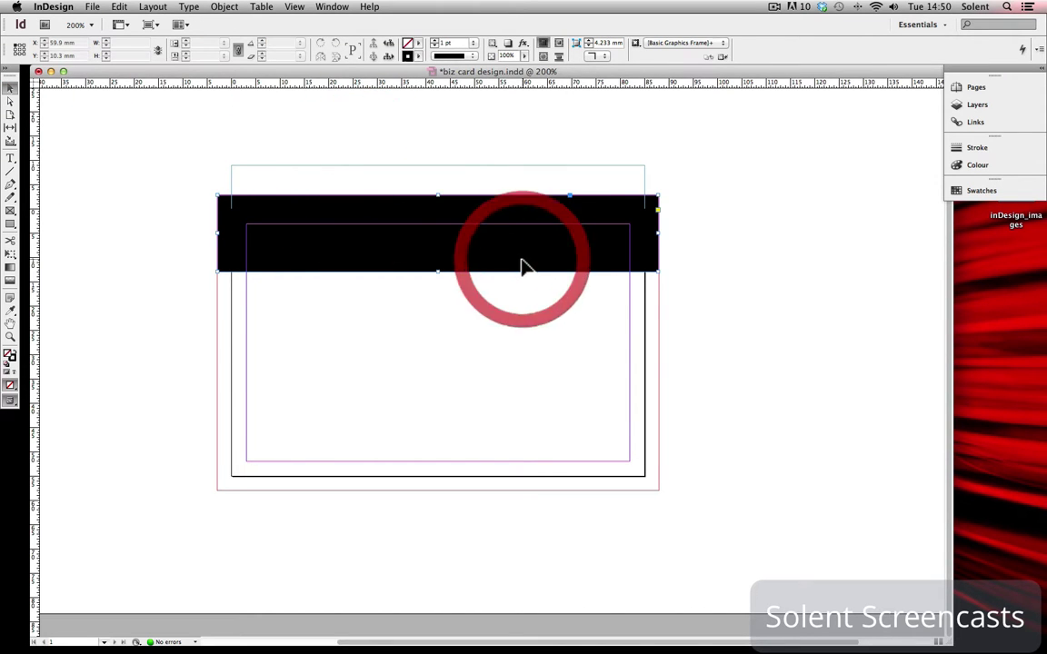
left_click(12, 88)
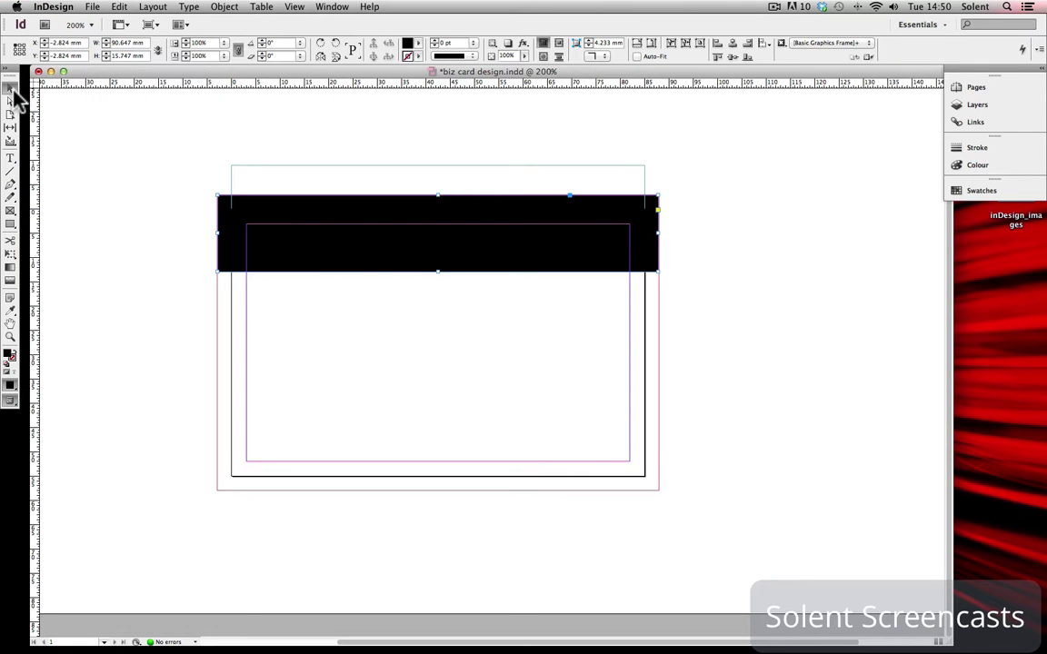
left_click(12, 88)
mouse_move(437, 270)
left_mouse_down()
mouse_move(418, 239)
mouse_move(438, 272)
mouse_move(437, 252)
mouse_move(439, 277)
left_mouse_up()
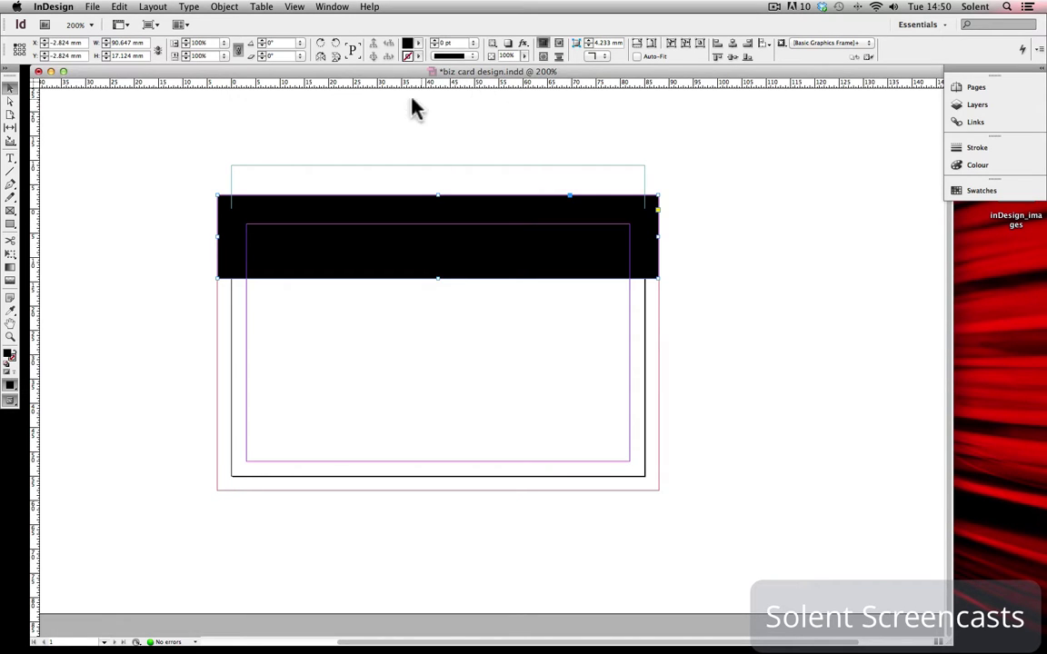
Start a new process colour swatch for the rectangle's fill using the PANTONE+ CMYK Coated colour mode.
left_click(422, 45)
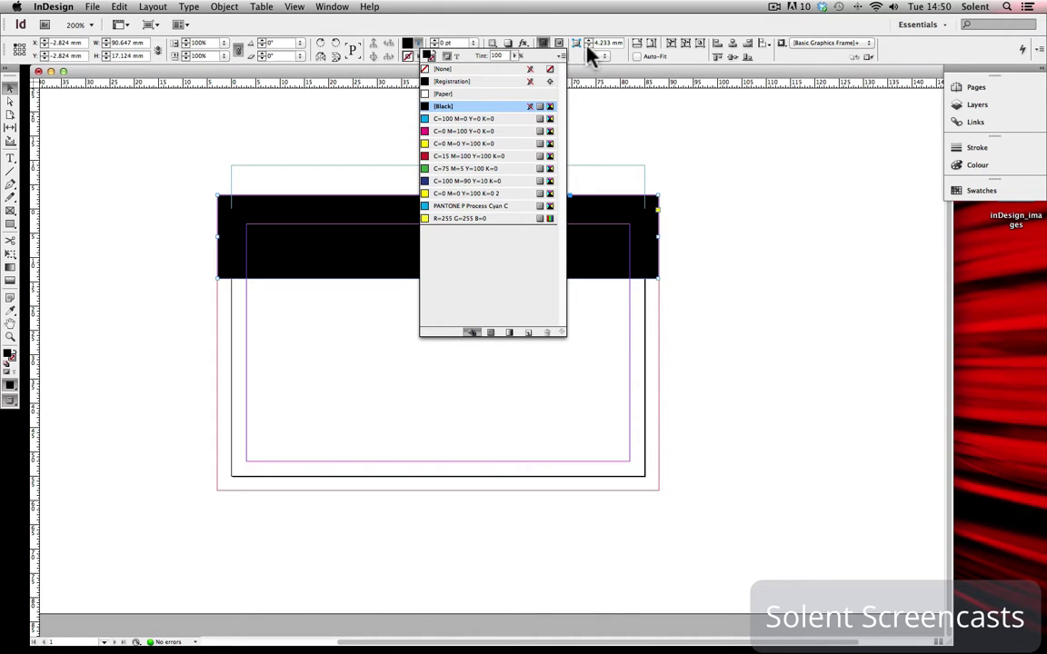
left_click(562, 56)
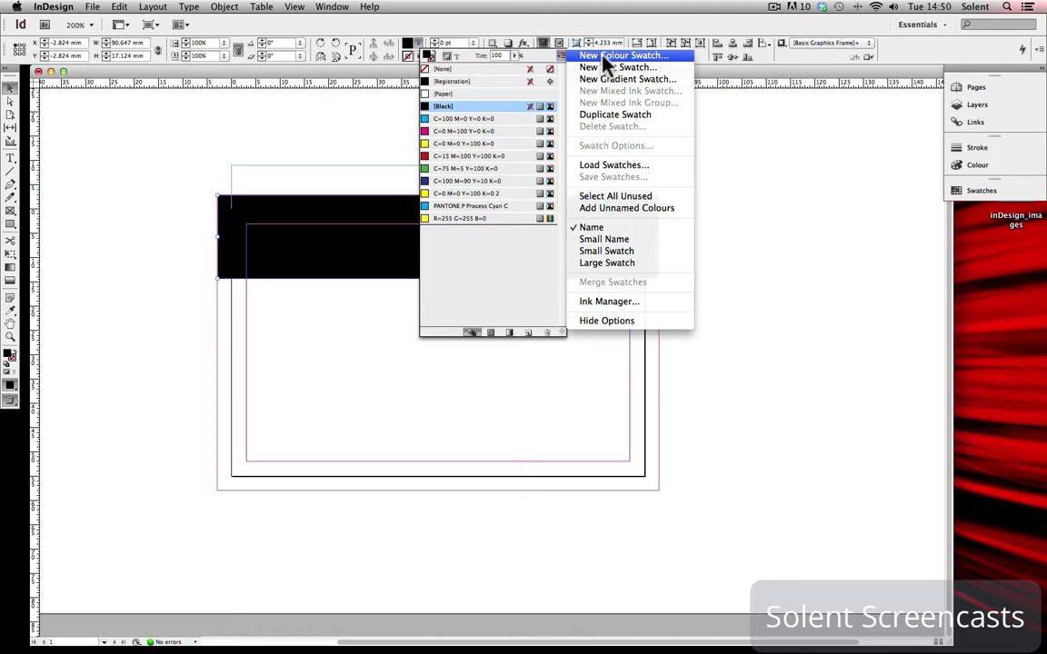
left_click(601, 57)
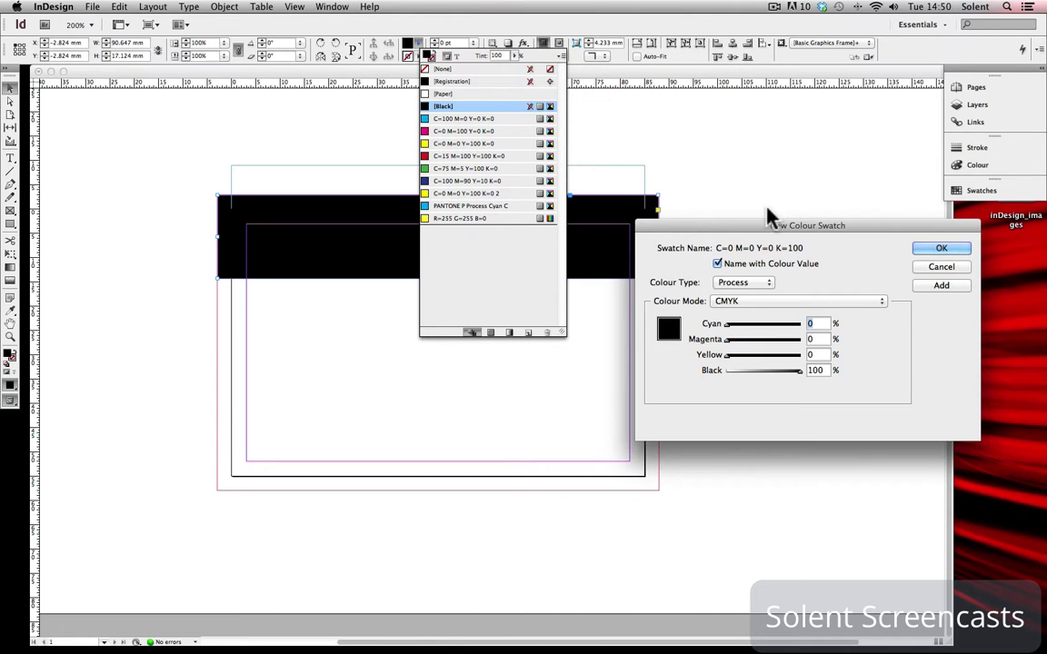
left_click_drag(769, 218, 555, 212)
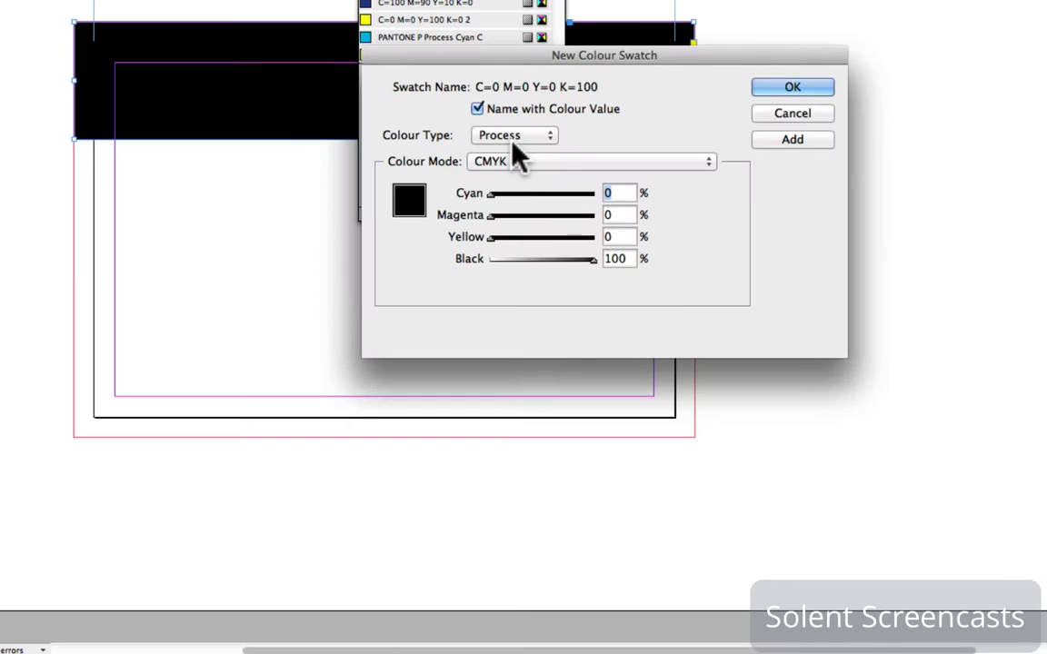
left_click(538, 135)
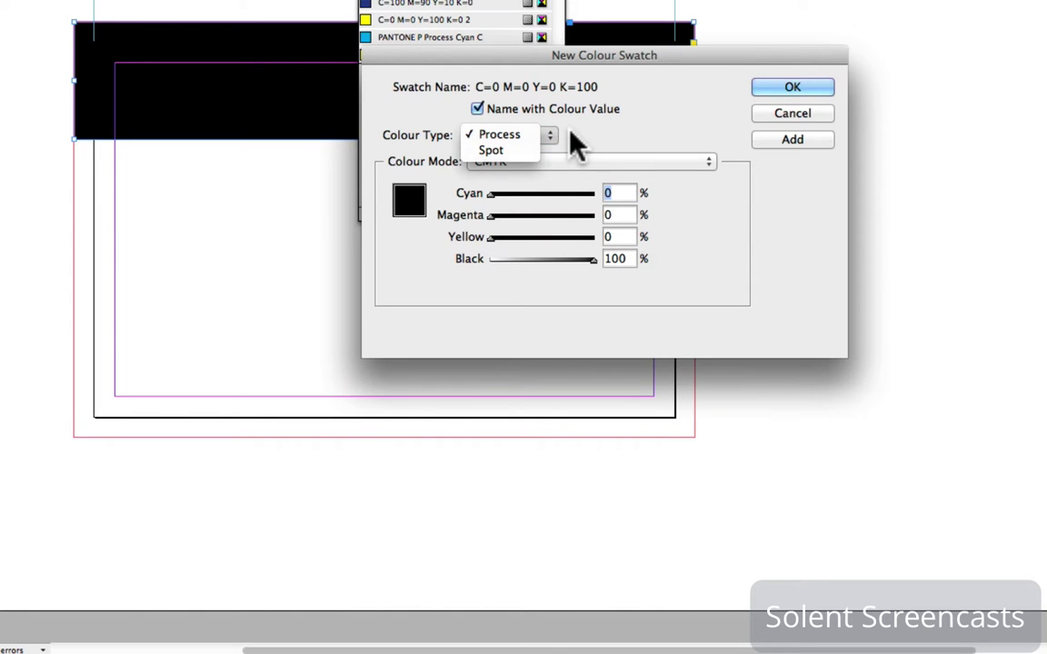
left_click(571, 135)
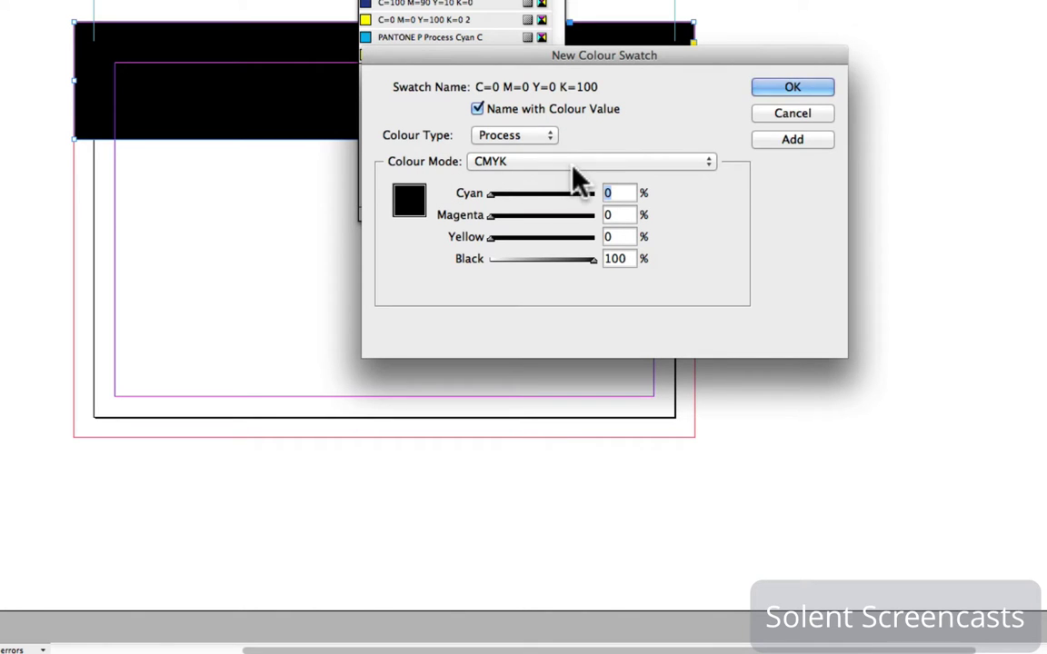
left_click(518, 161)
left_click_drag(520, 164, 579, 377)
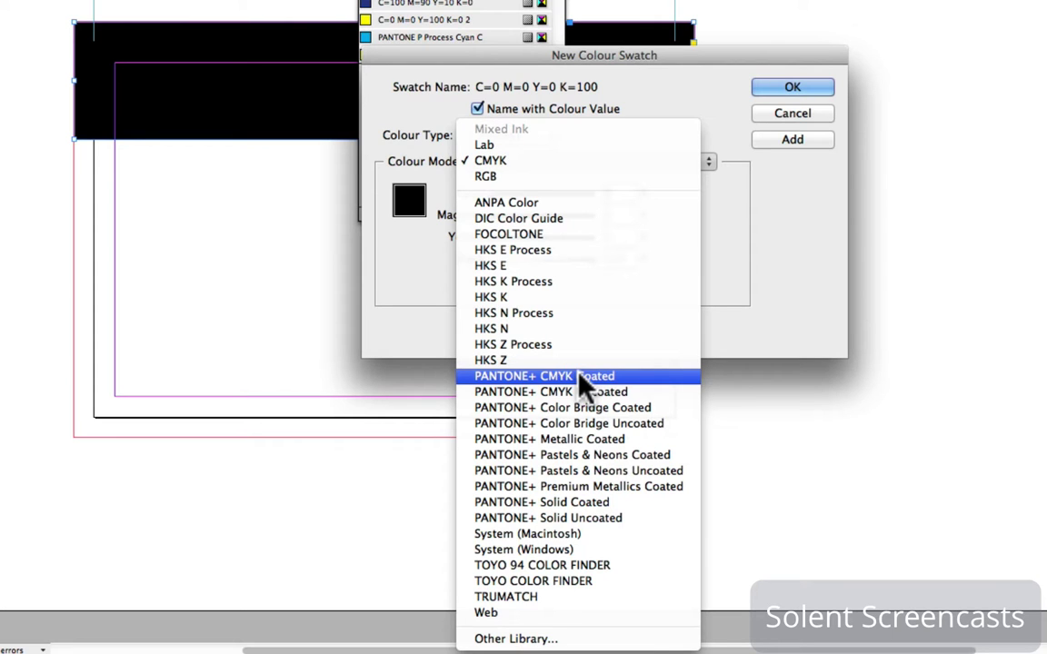
left_click(625, 376)
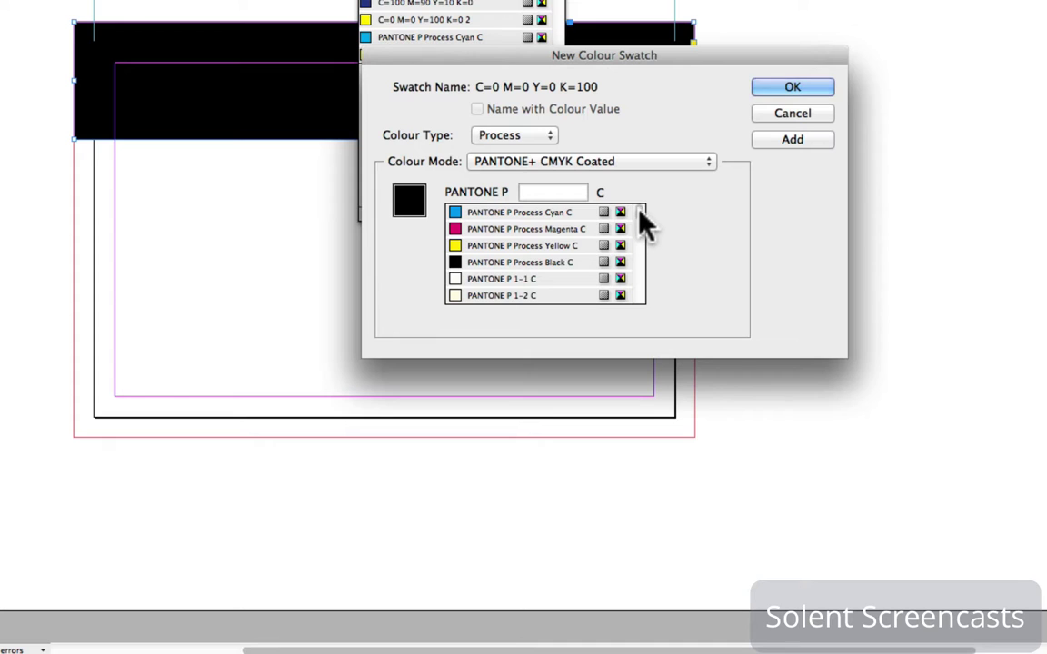
Choose PANTONE P 62-7 C from the colour library and add it as a swatch.
mouse_move(639, 216)
left_mouse_down()
mouse_move(640, 297)
mouse_move(638, 214)
mouse_move(639, 225)
left_mouse_up()
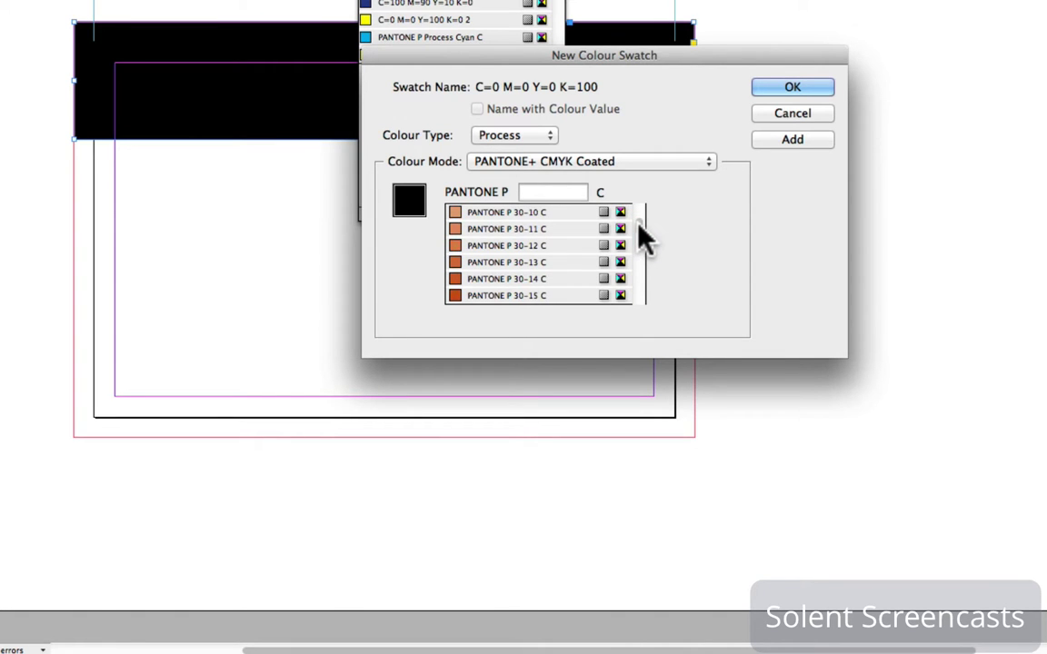
left_click(639, 235)
left_click_drag(638, 229, 639, 208)
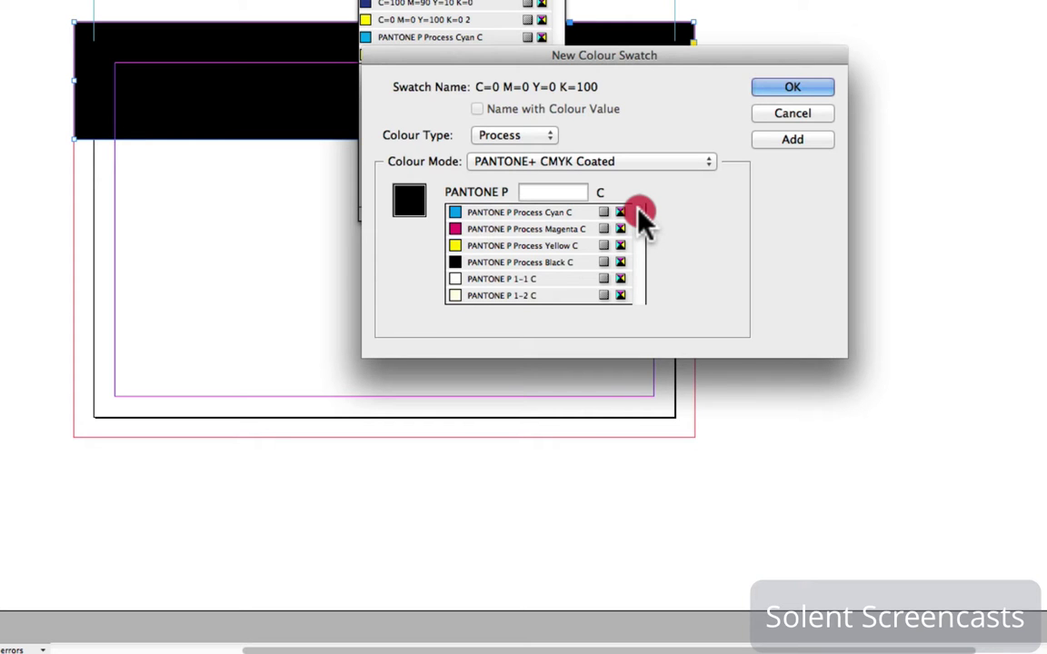
left_click(636, 211)
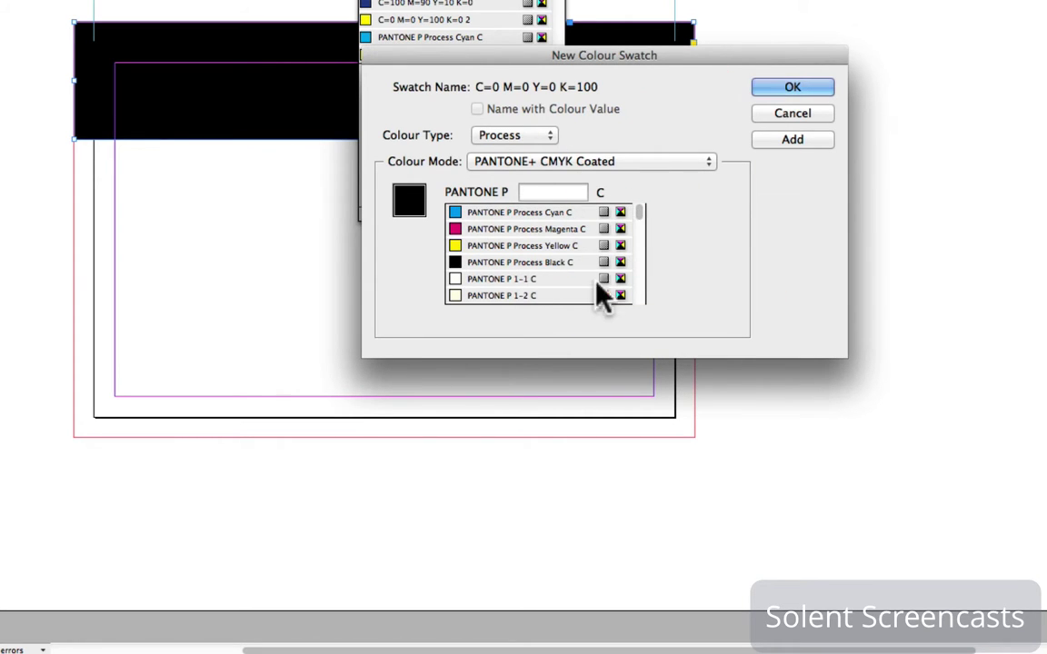
mouse_move(641, 223)
left_mouse_down()
mouse_move(641, 240)
mouse_move(642, 229)
left_mouse_up()
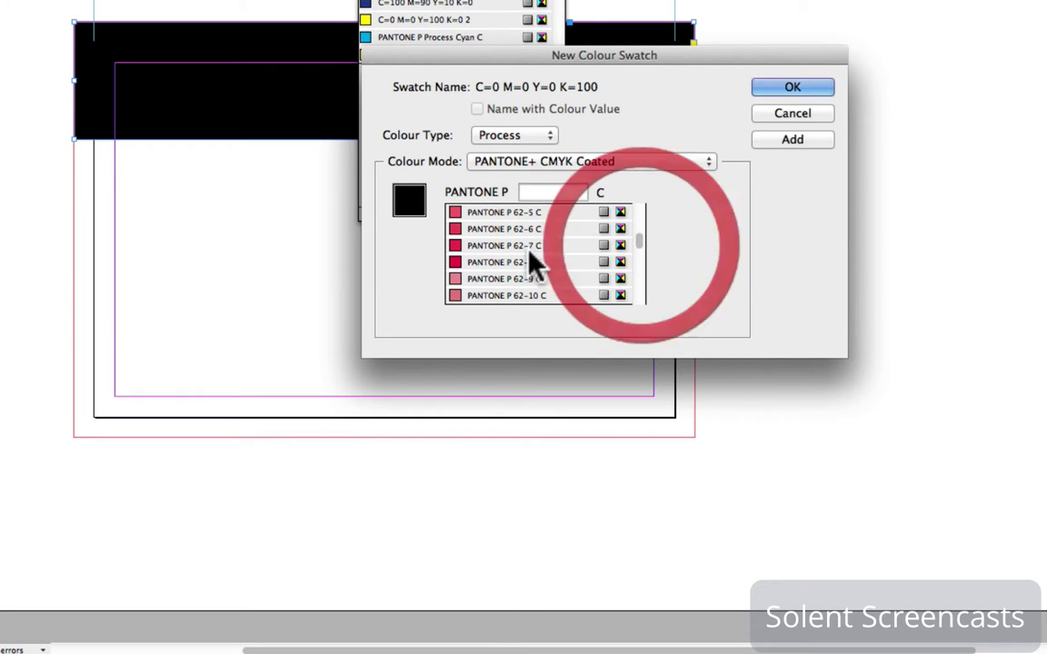
left_click(535, 245)
left_click(792, 139)
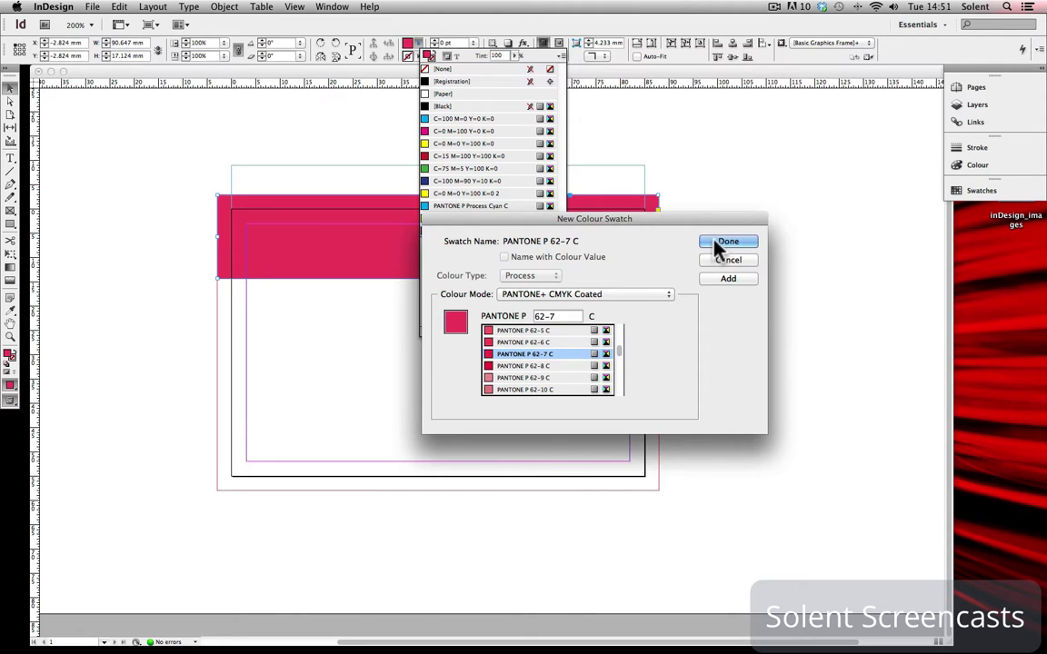
left_click(720, 243)
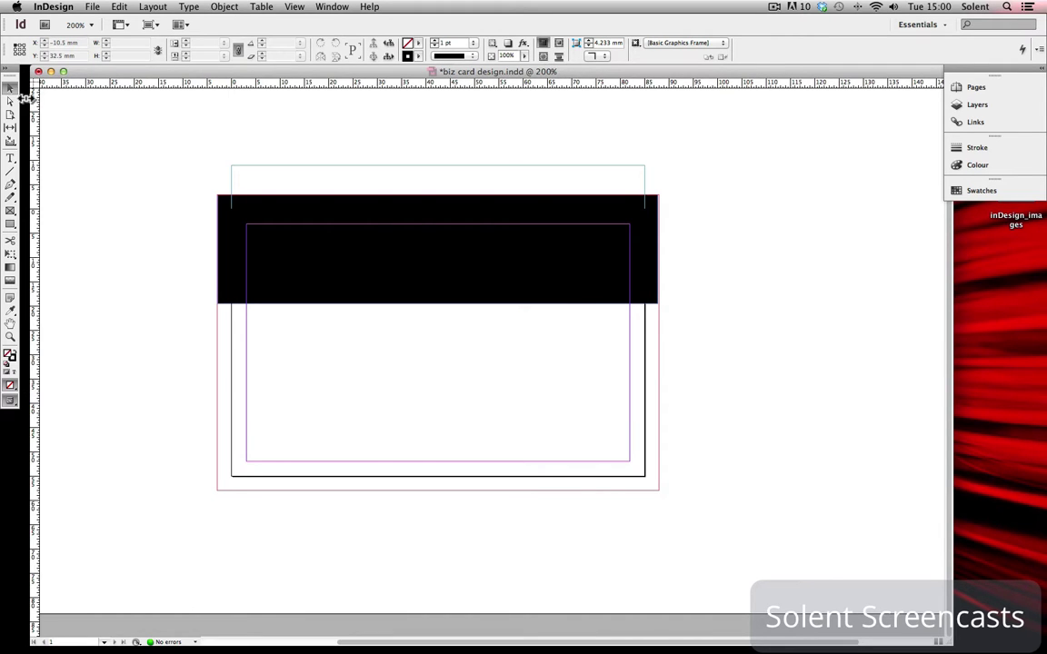
Draw a text frame about 68 × 22.5 mm below the black band and set its font to Futura Condensed ExtraBold.
left_click(11, 160)
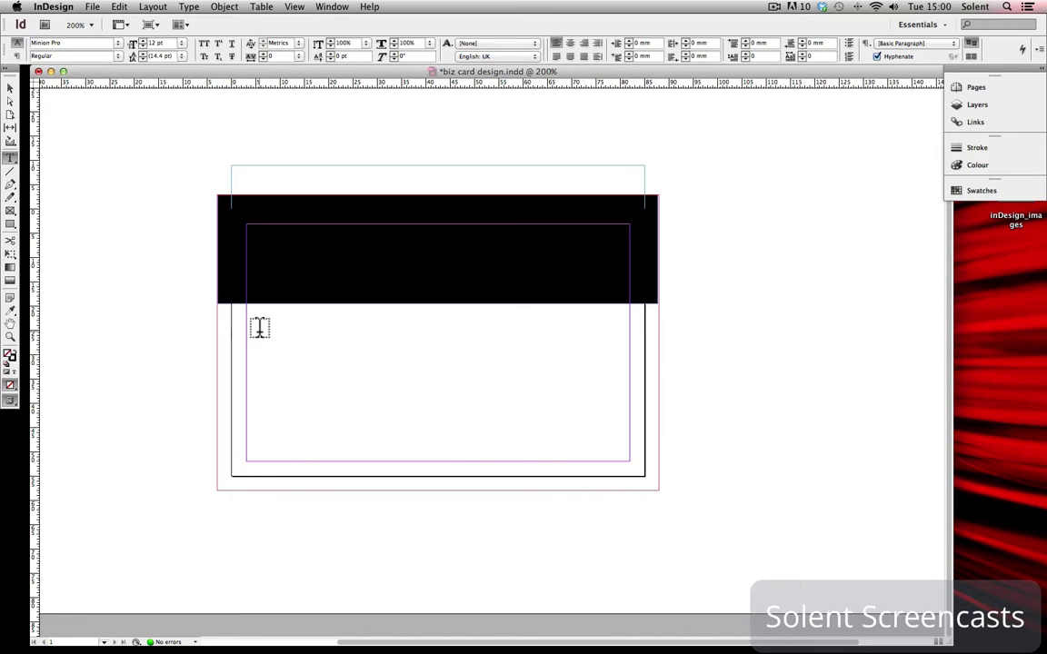
left_click_drag(259, 327, 593, 436)
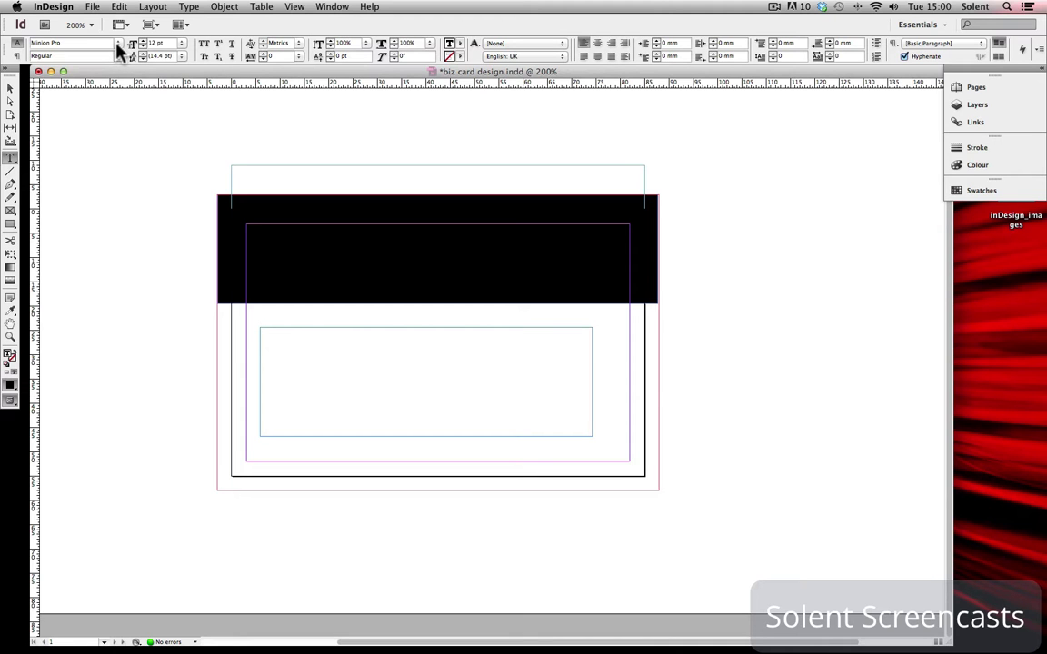
left_click(118, 44)
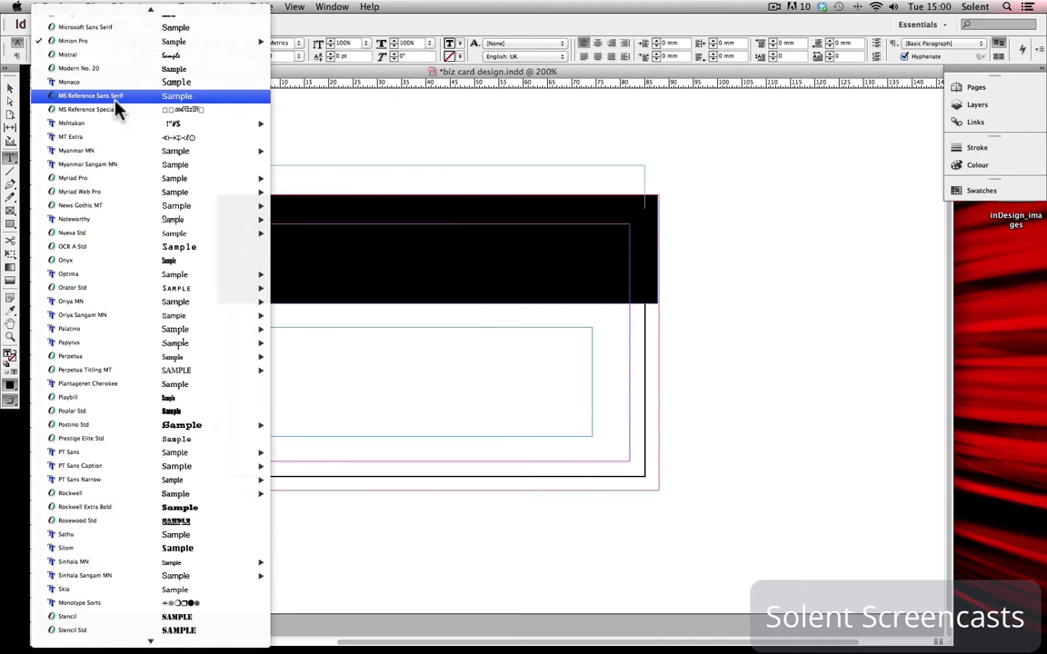
mouse_move(81, 4)
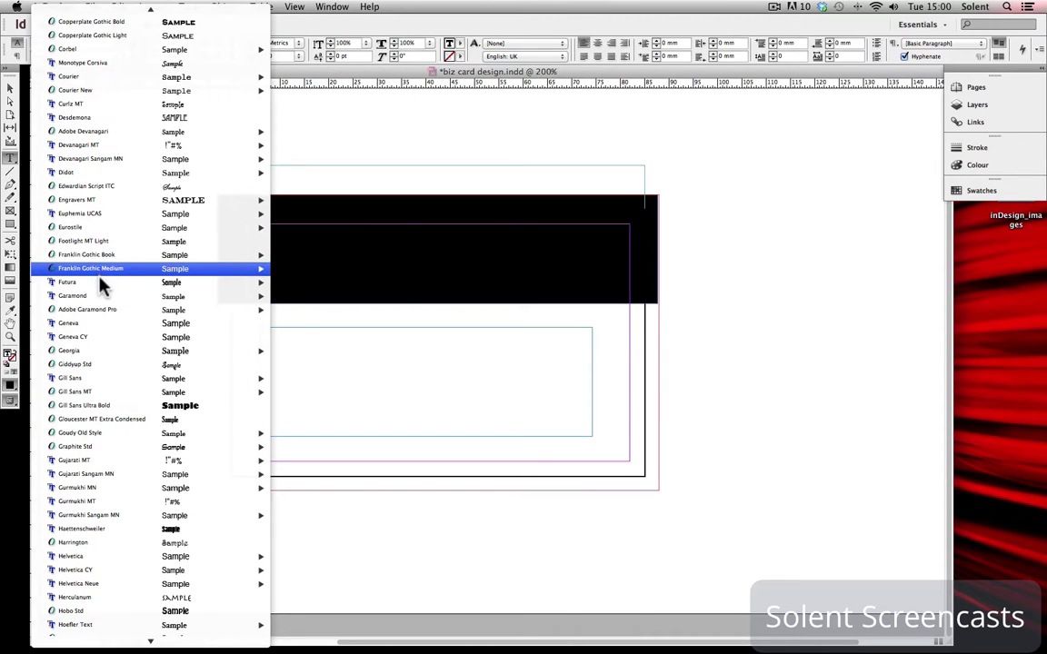
mouse_move(99, 285)
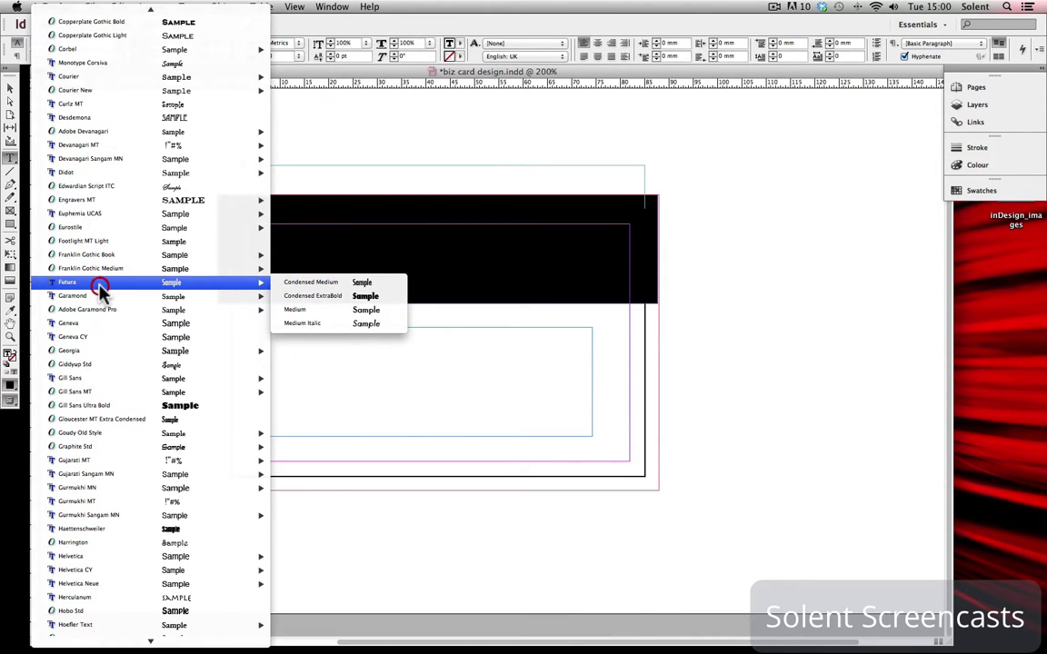
left_click(339, 296)
Set the frame's text size to 48 pt and its text colour to [Paper].
left_click(182, 42)
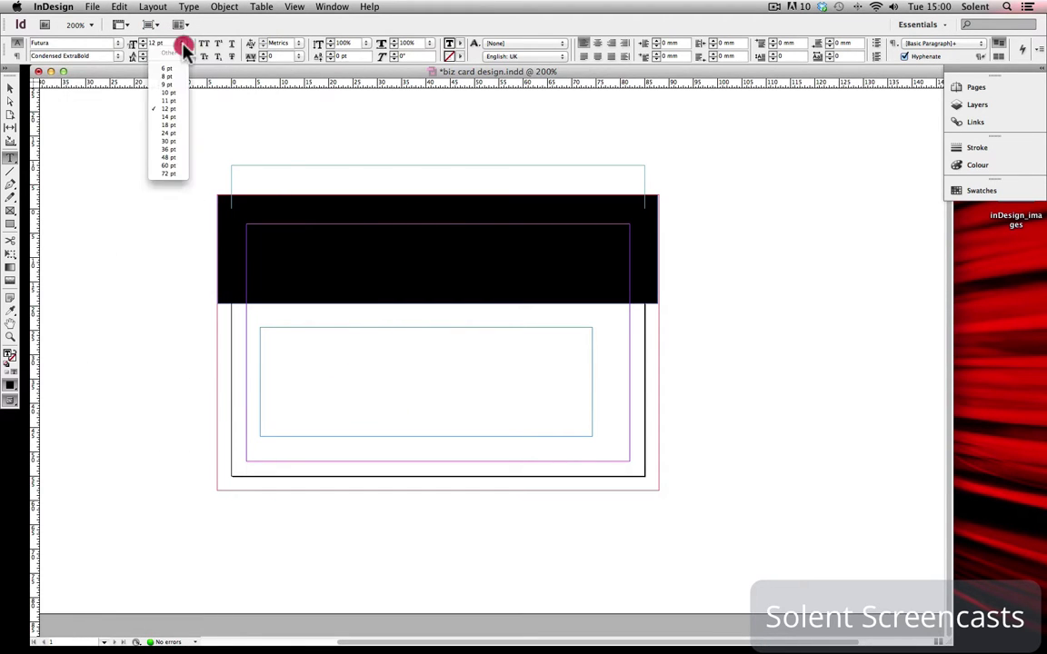
left_click(176, 157)
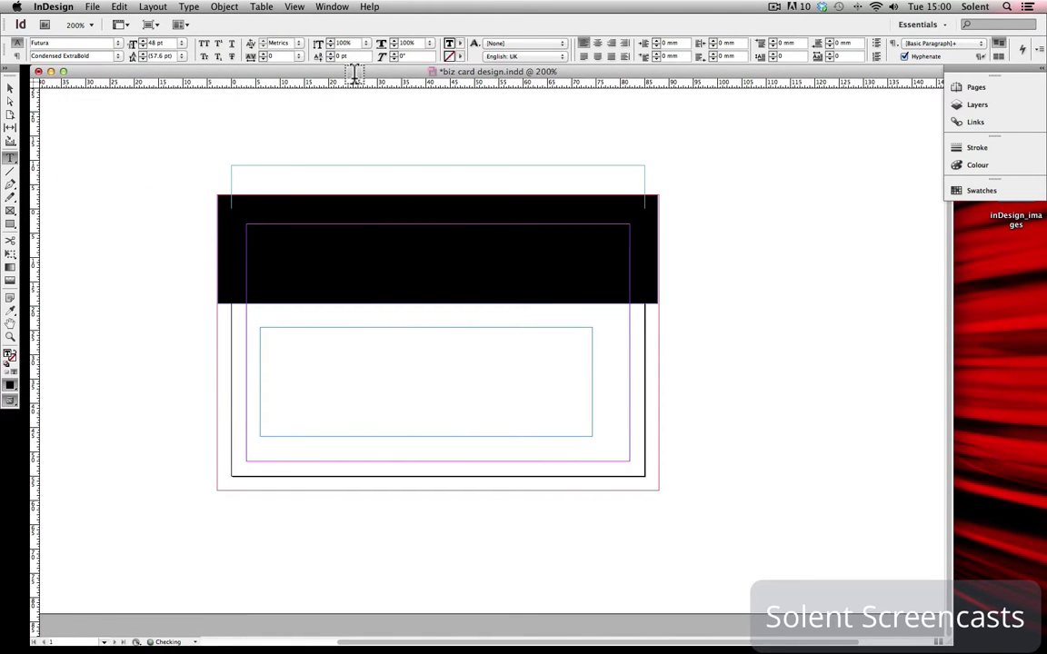
left_click(460, 43)
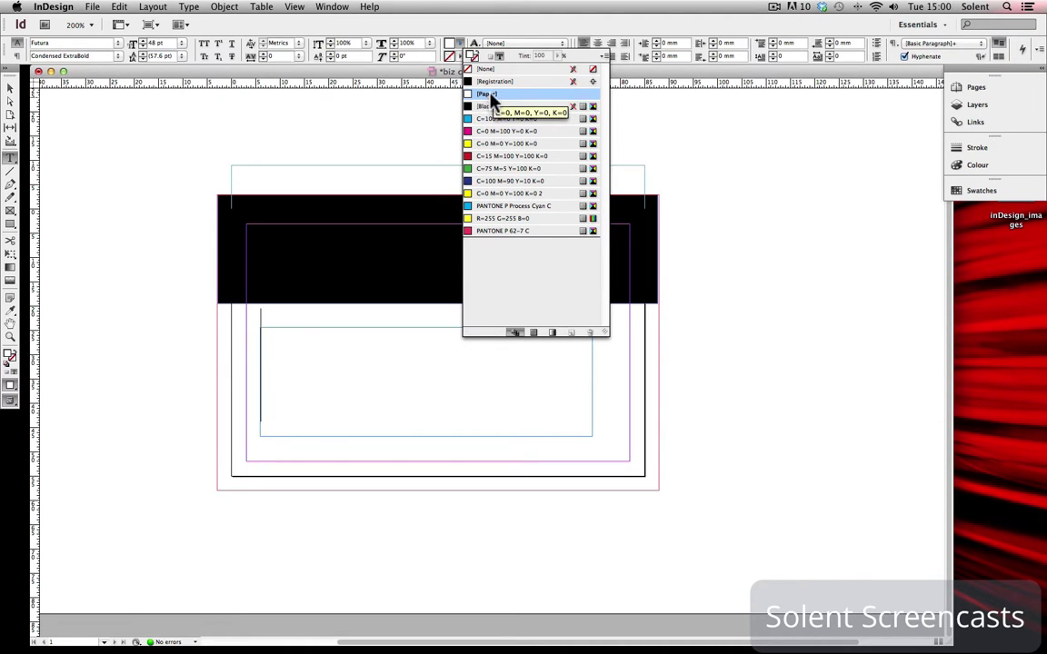
left_click(502, 26)
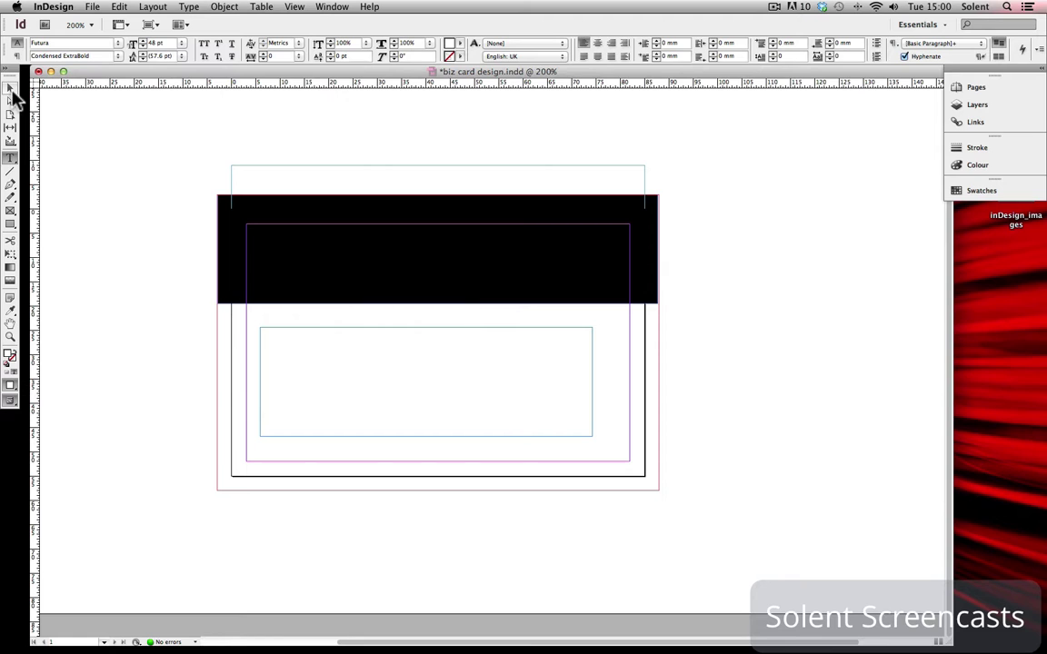
Move the text frame up onto the black band, with its upper edge on the top margin guide.
left_click(12, 91)
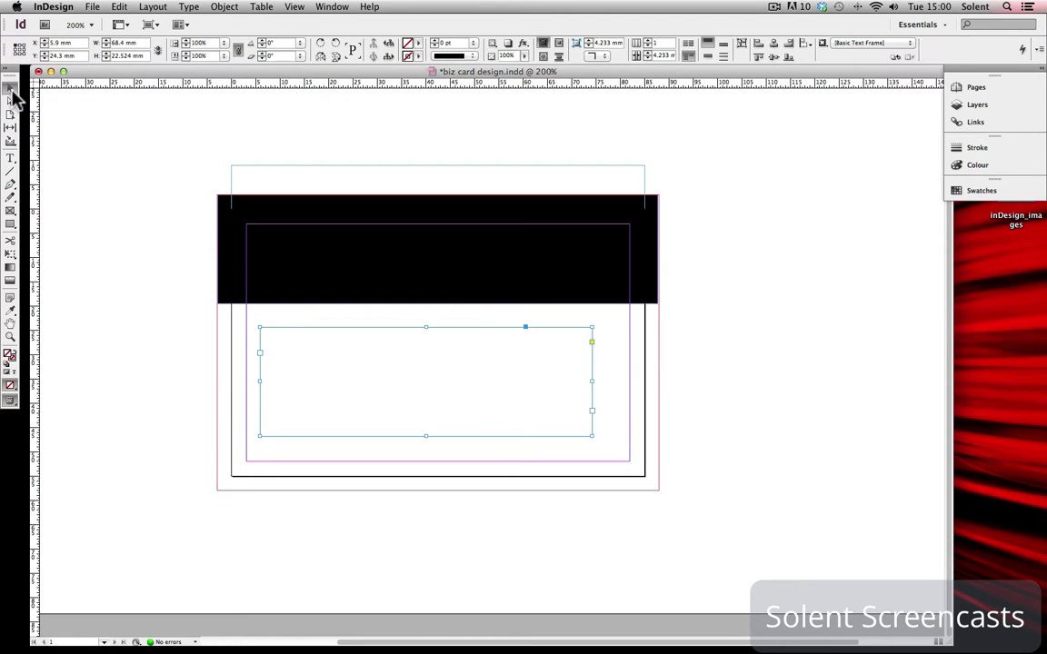
left_click_drag(380, 367, 418, 276)
left_click_drag(420, 273, 420, 282)
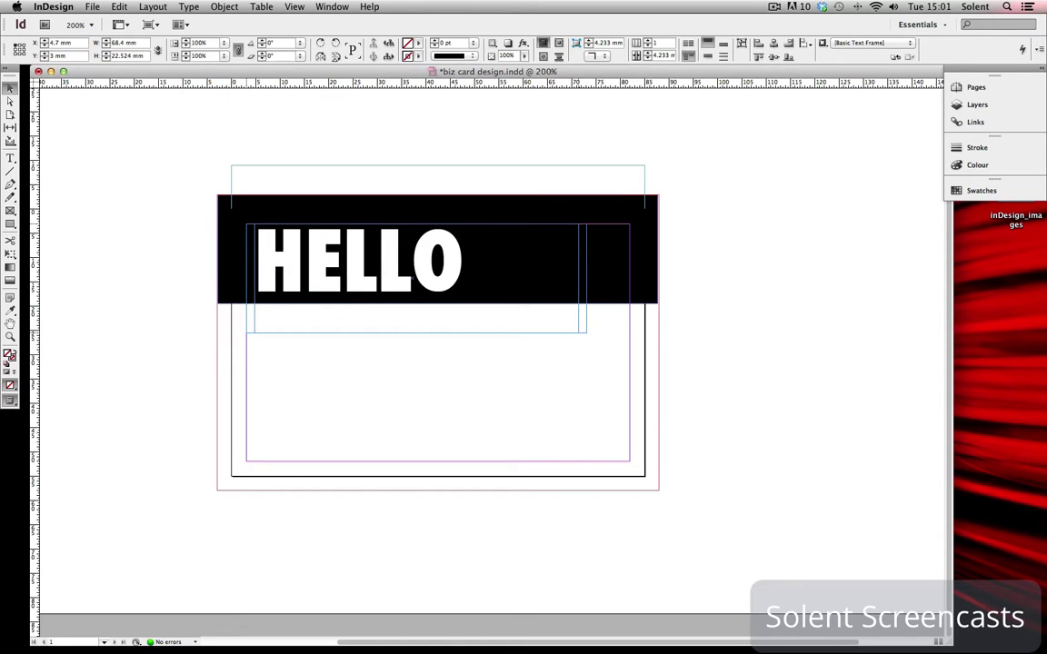
Align the HELLO frame with the left margin guide and shrink it around the text to about 44.3 × 15.5 mm.
left_click_drag(297, 257, 289, 257)
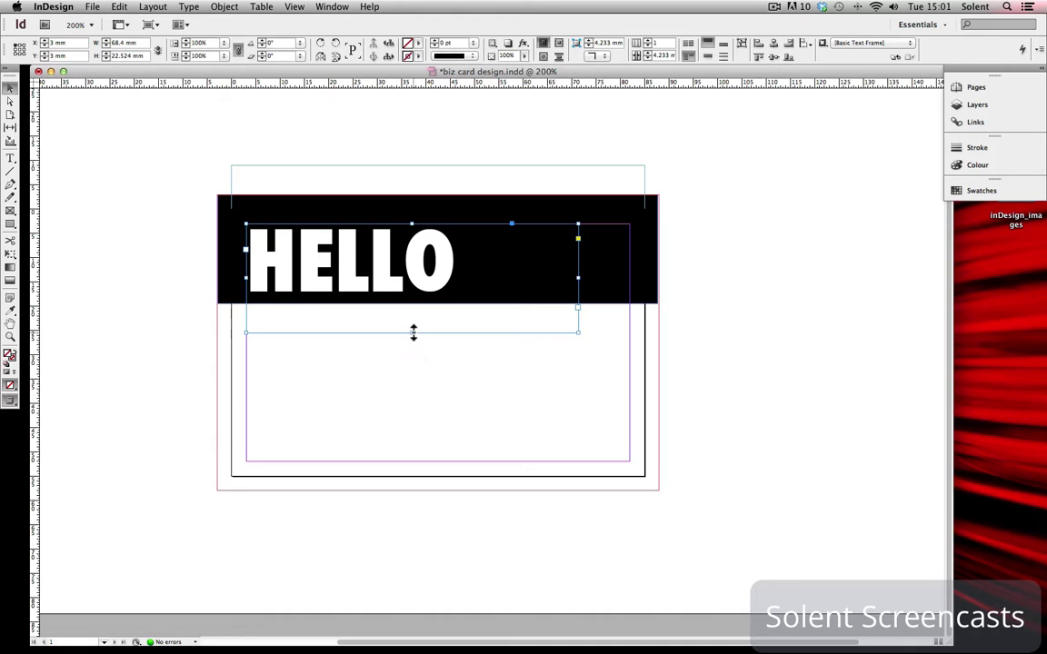
left_click_drag(413, 333, 413, 300)
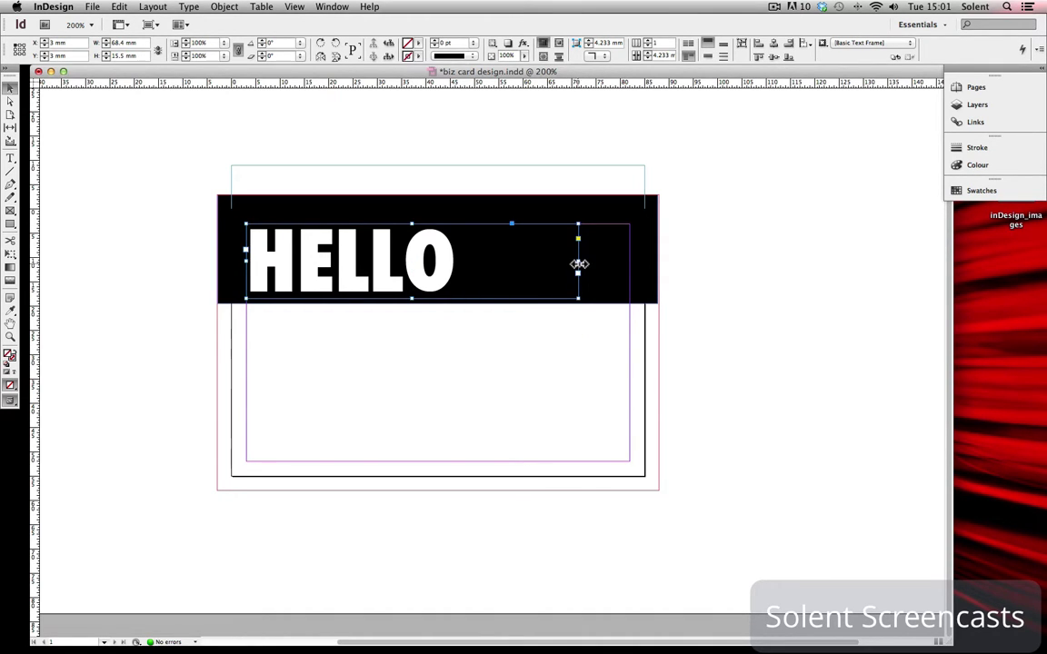
left_click_drag(579, 264, 461, 264)
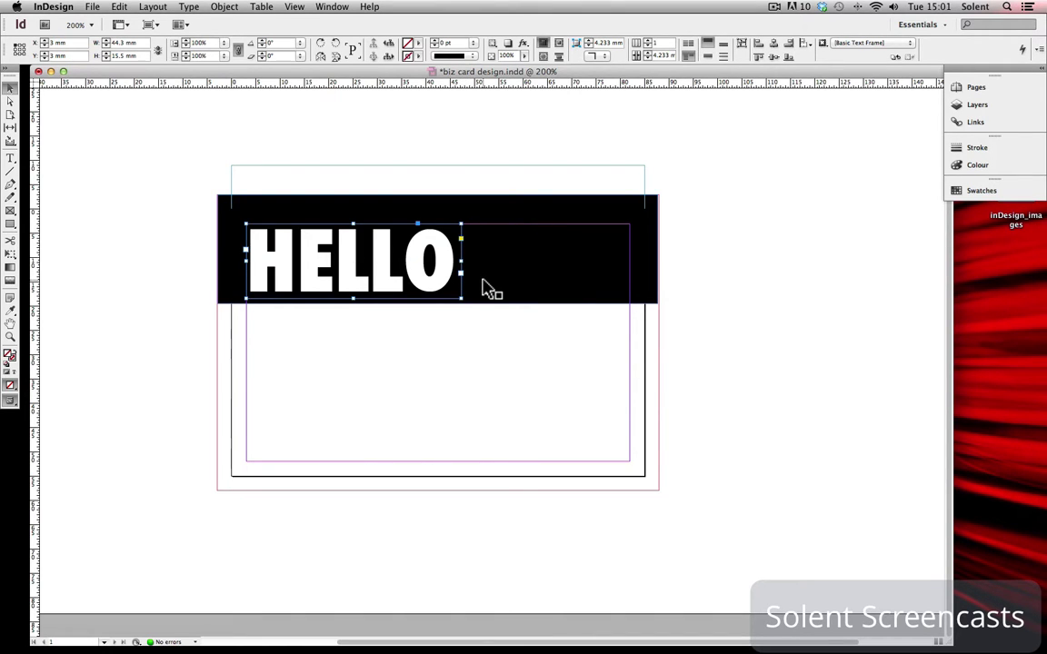
left_click(10, 159)
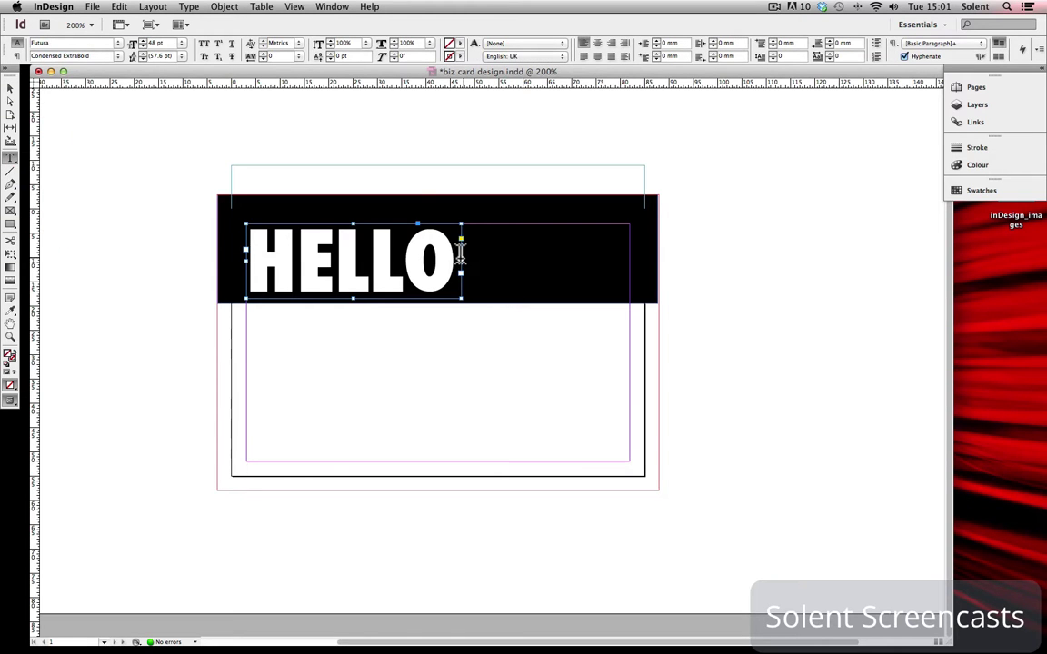
left_click_drag(453, 257, 245, 244)
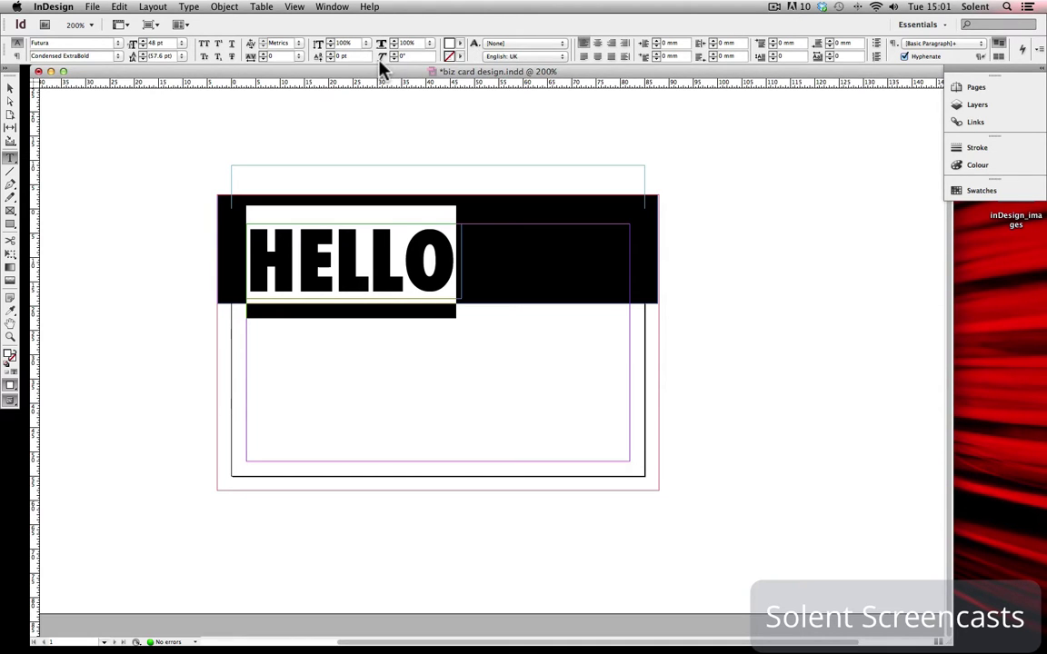
left_click(10, 89)
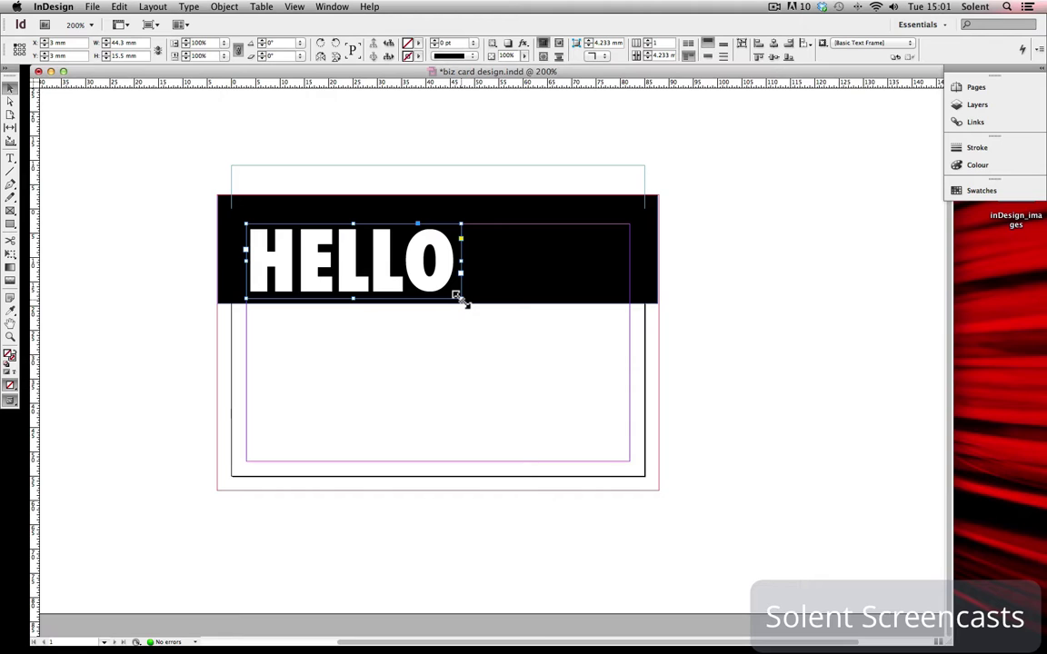
Scale the HELLO frame with its text to about 79 × 27.6 mm and extend the black band downward to about 35.5 mm high.
left_click_drag(460, 302, 626, 353)
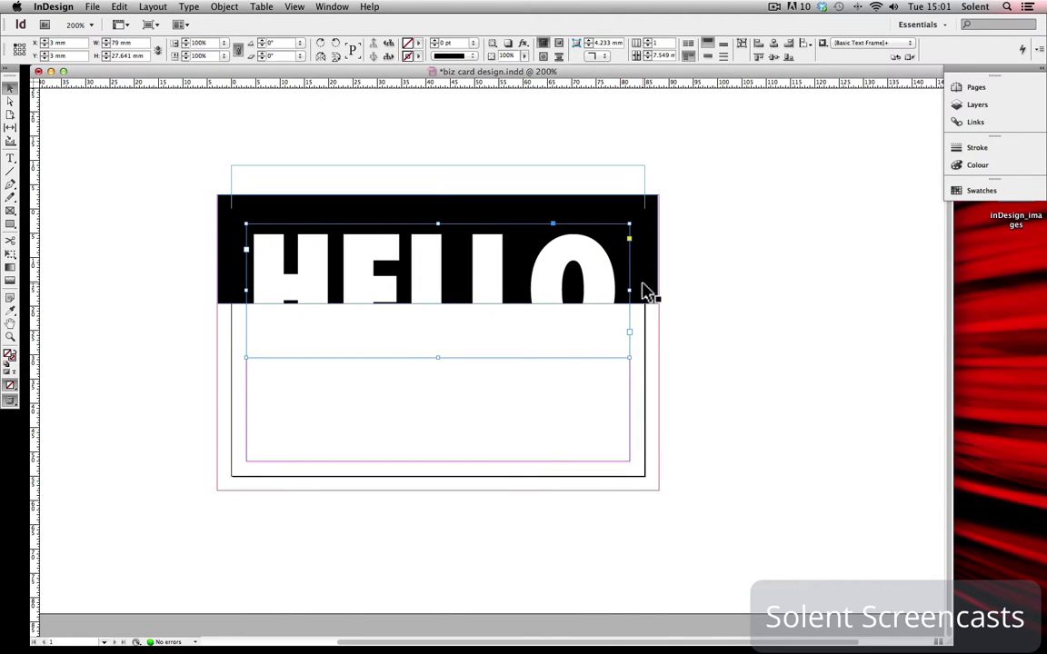
left_click_drag(645, 290, 644, 289)
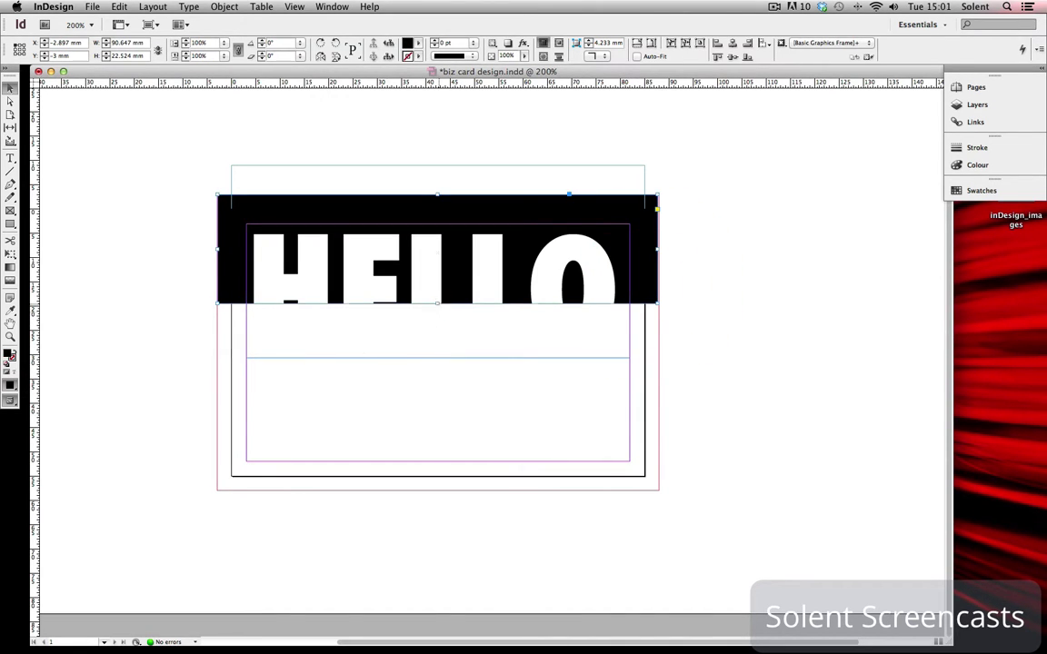
left_click_drag(437, 303, 437, 366)
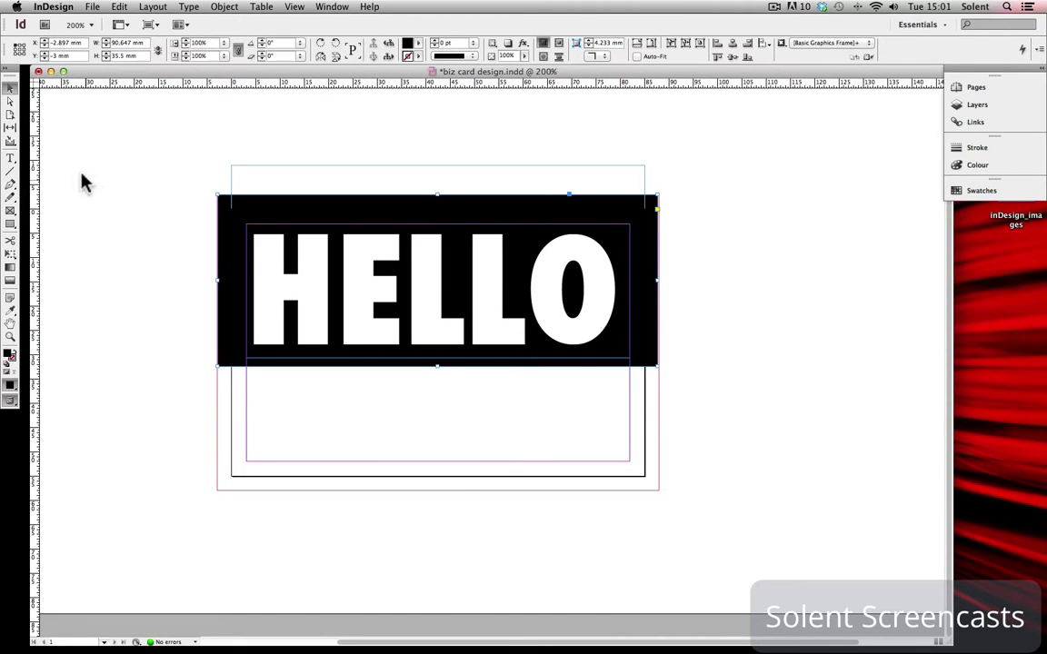
Centre-align the HELLO heading text within its frame.
left_click(11, 160)
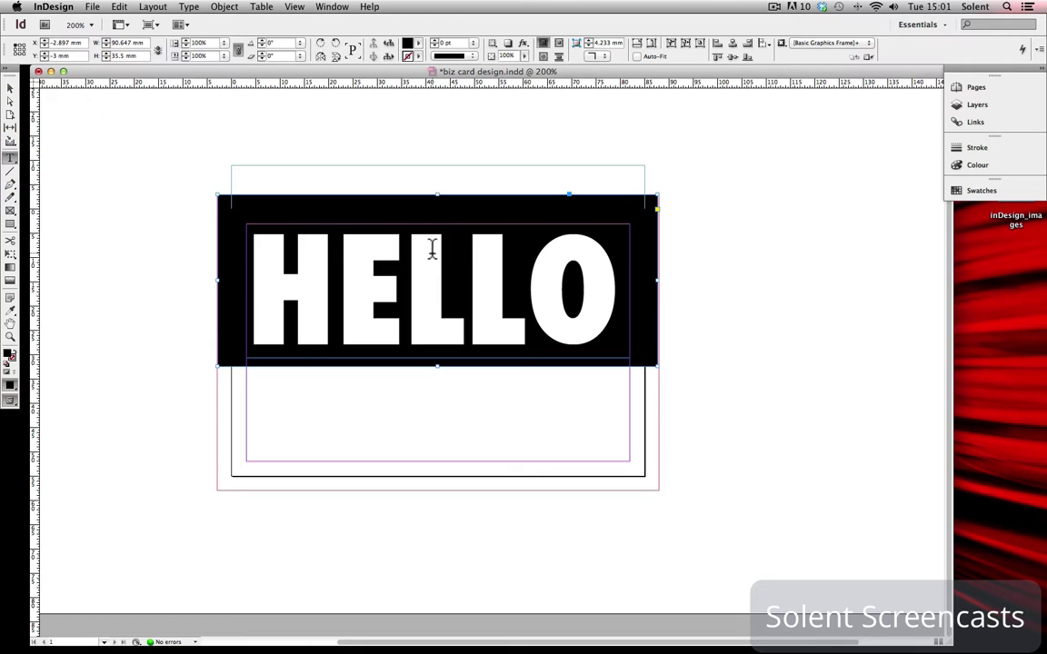
left_click(433, 245)
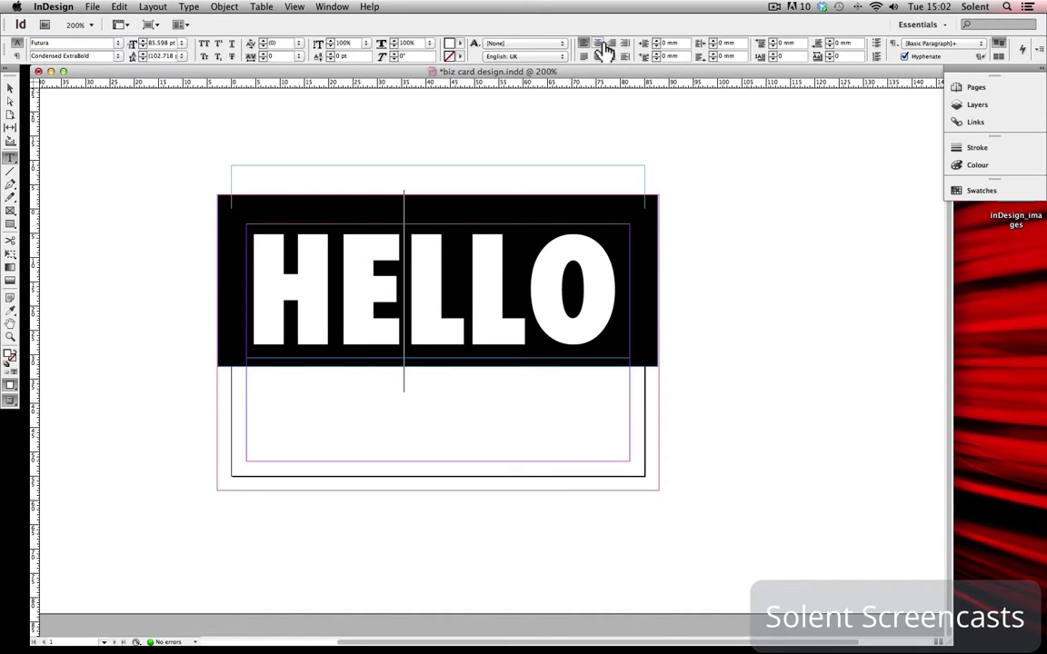
left_click(599, 44)
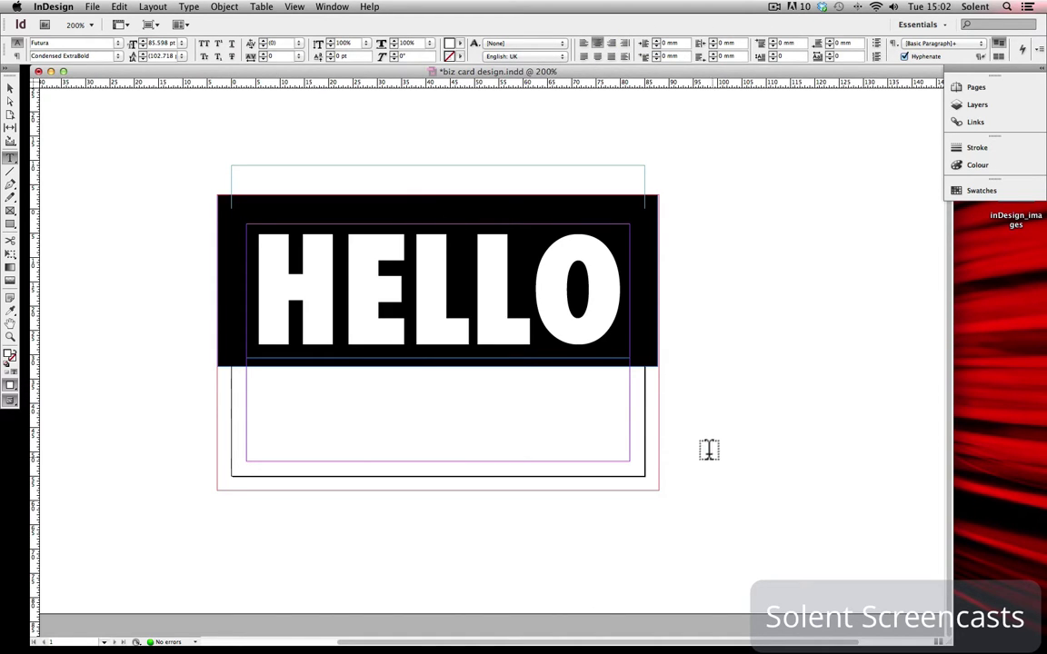
left_click(615, 315)
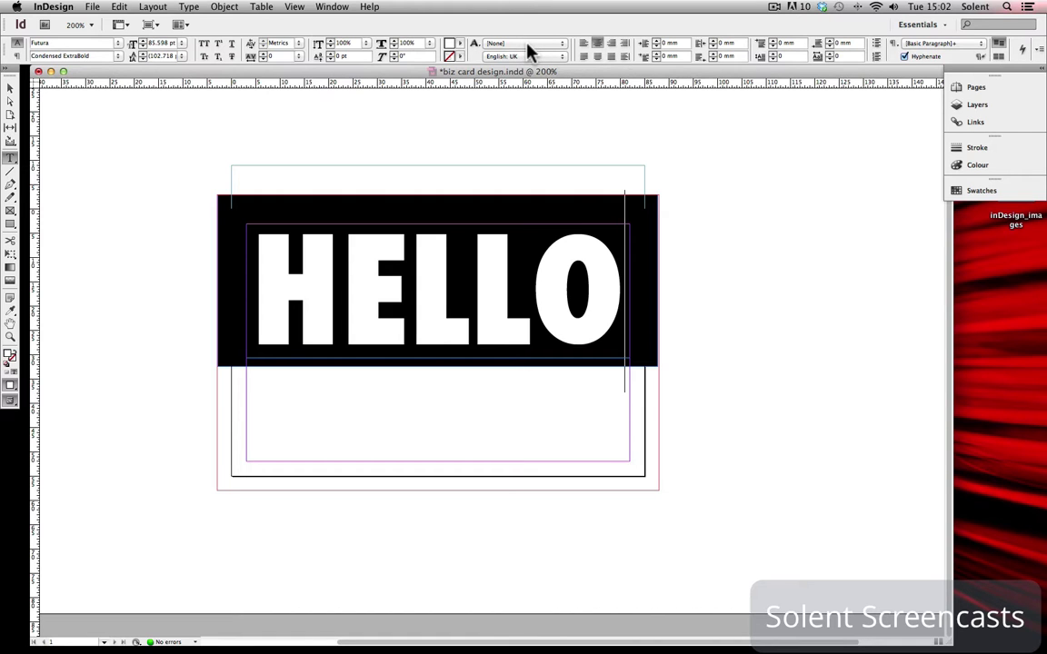
left_click(1041, 49)
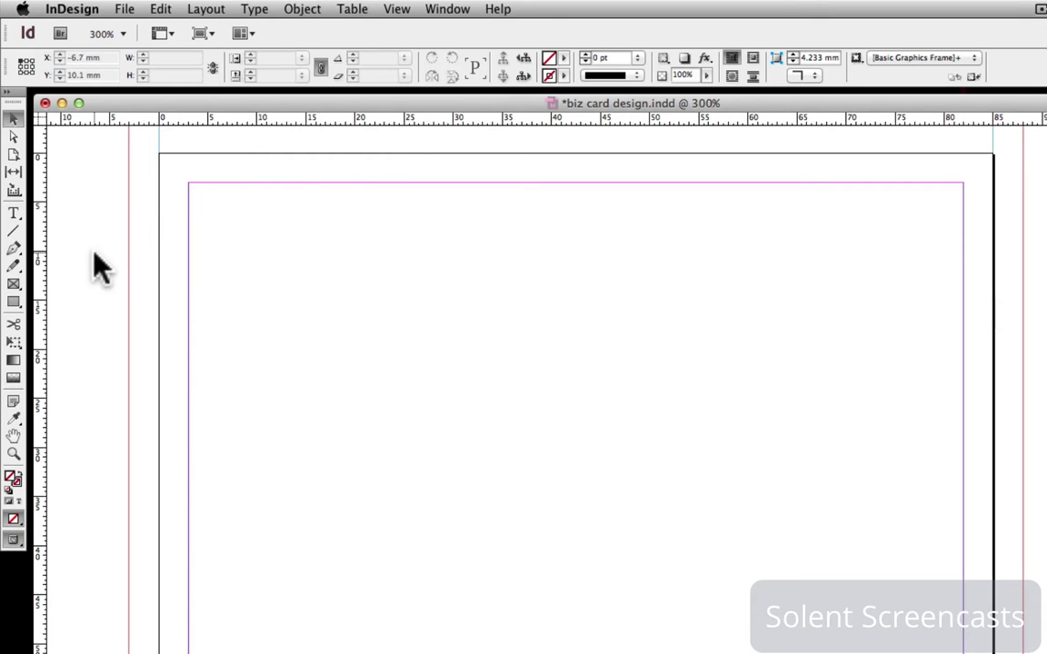
Draw a rectangle about 40.9 × 20.5 mm on the empty card and fill it with the C=100 M=0 Y=0 K=0 swatch.
left_click_drag(15, 307, 109, 315)
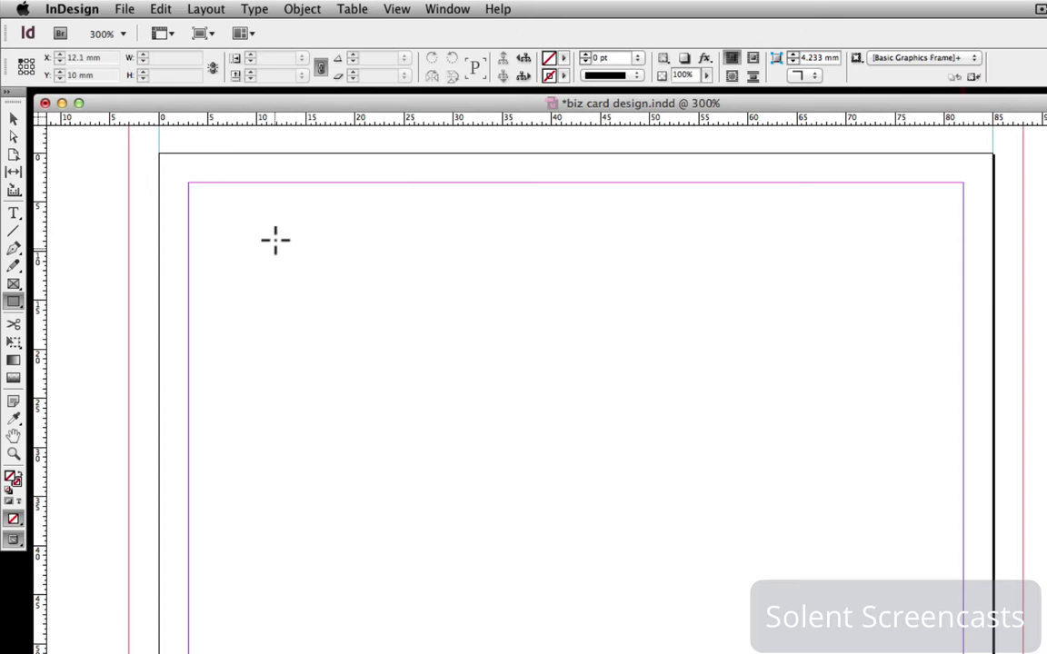
left_click_drag(276, 232, 679, 433)
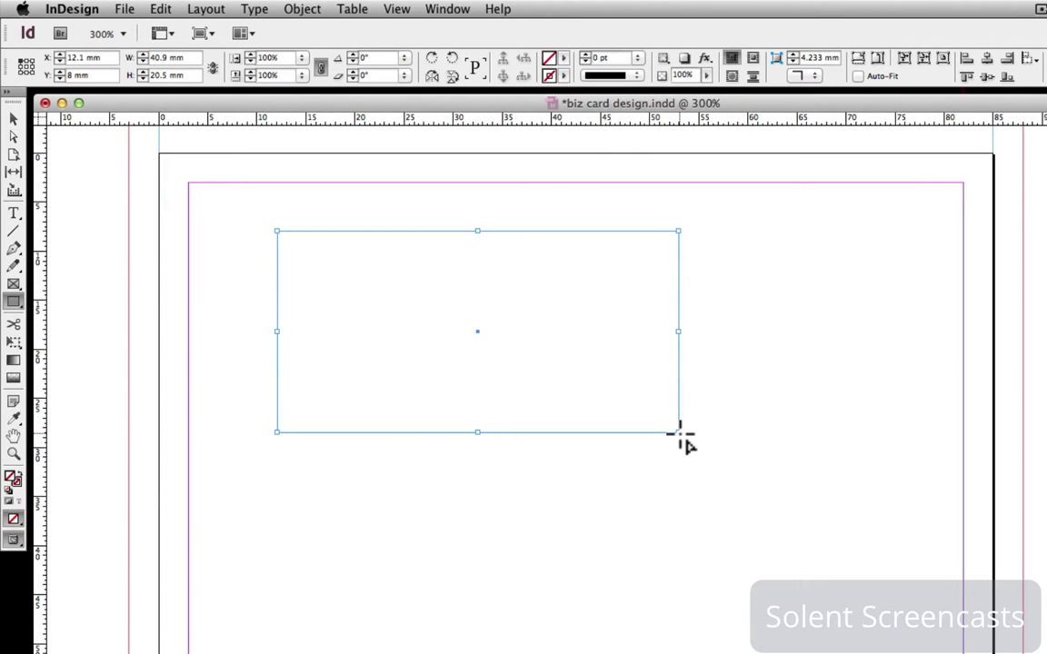
left_click(563, 59)
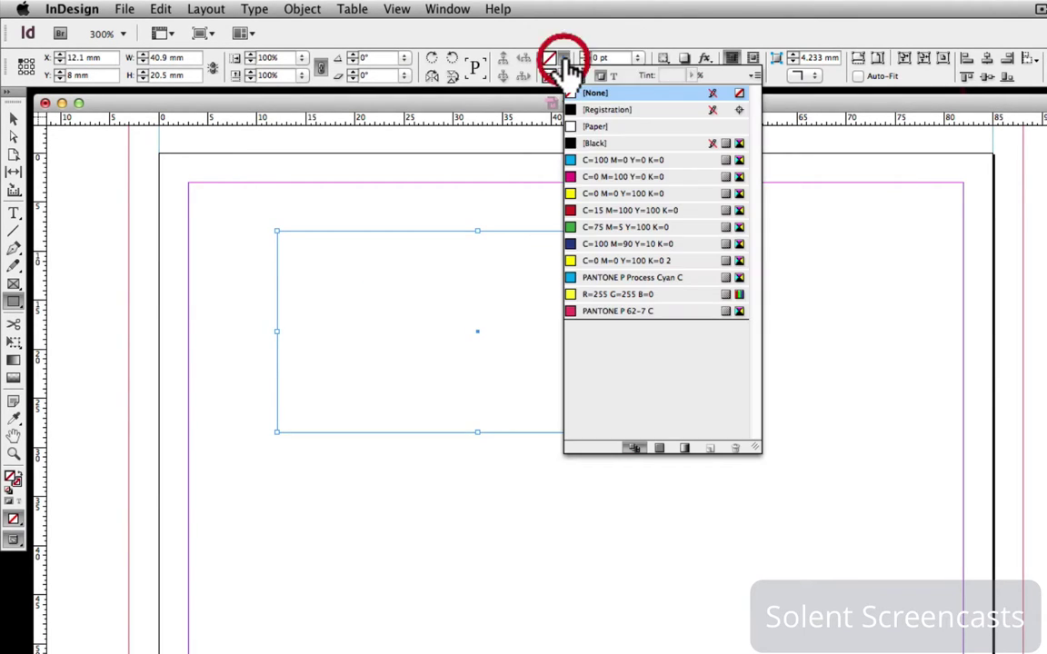
left_click(618, 160)
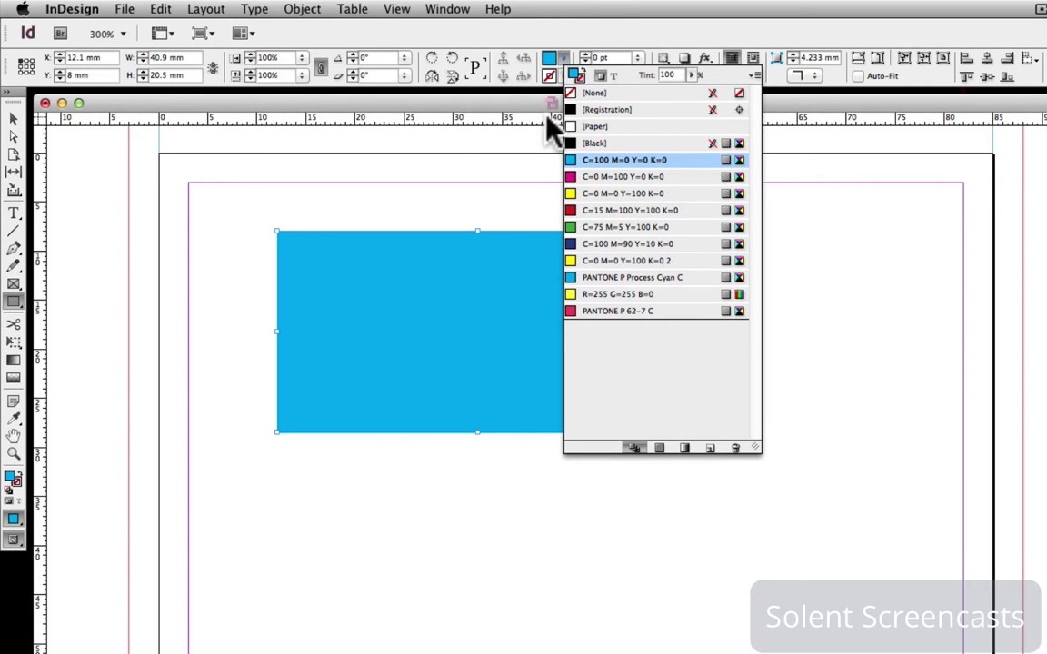
Set the rectangle's stroke colour to the C=15 M=100 Y=100 K=0 swatch.
left_click(563, 76)
left_click(563, 76)
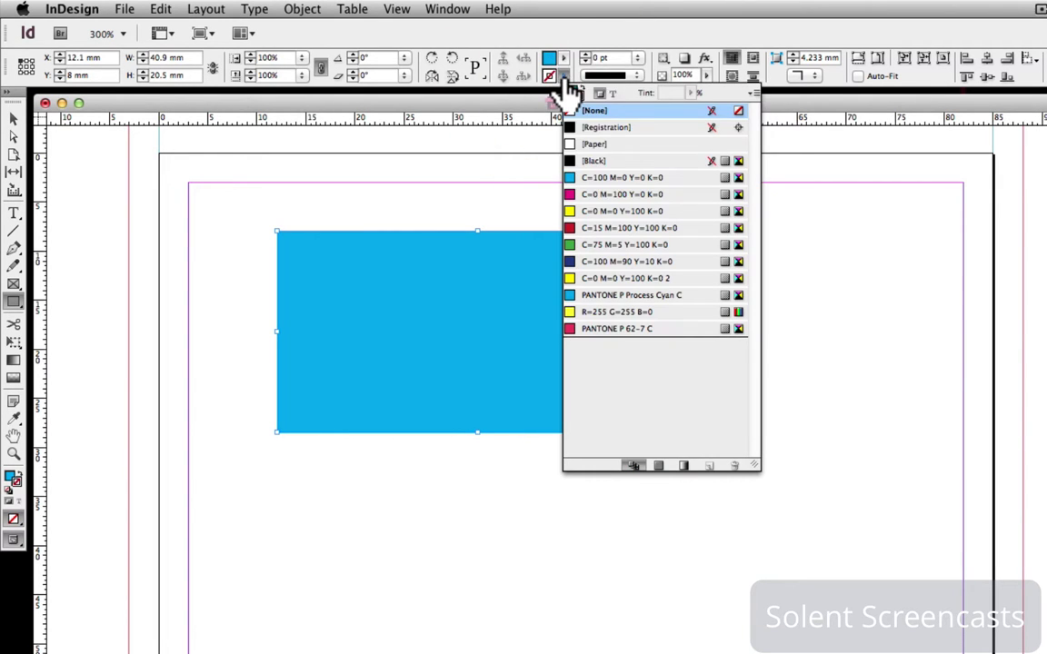
left_click(600, 228)
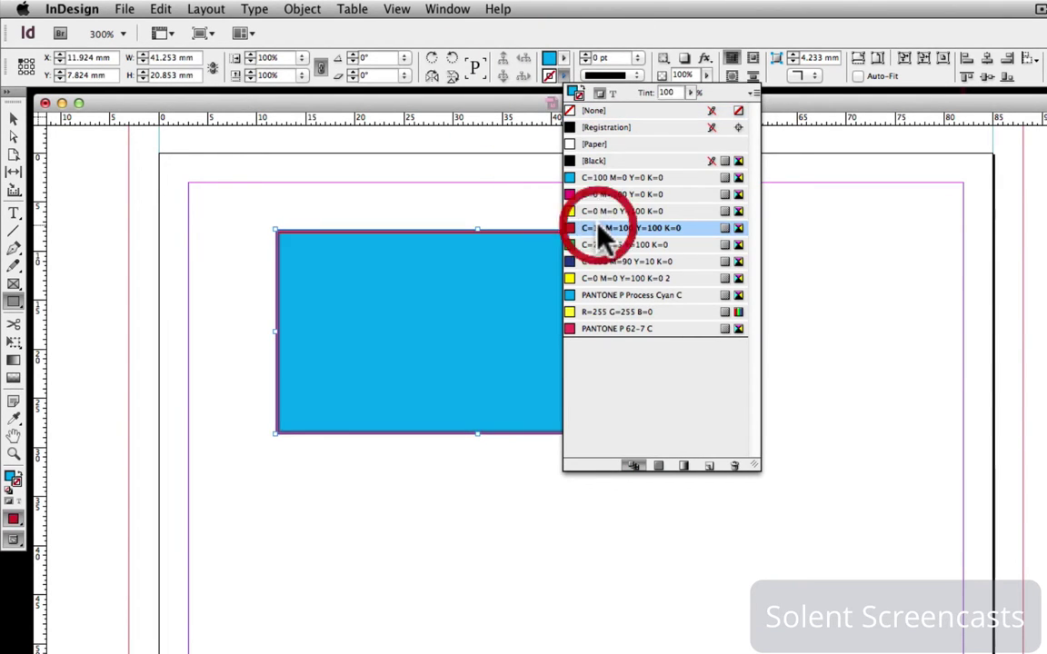
left_click(542, 134)
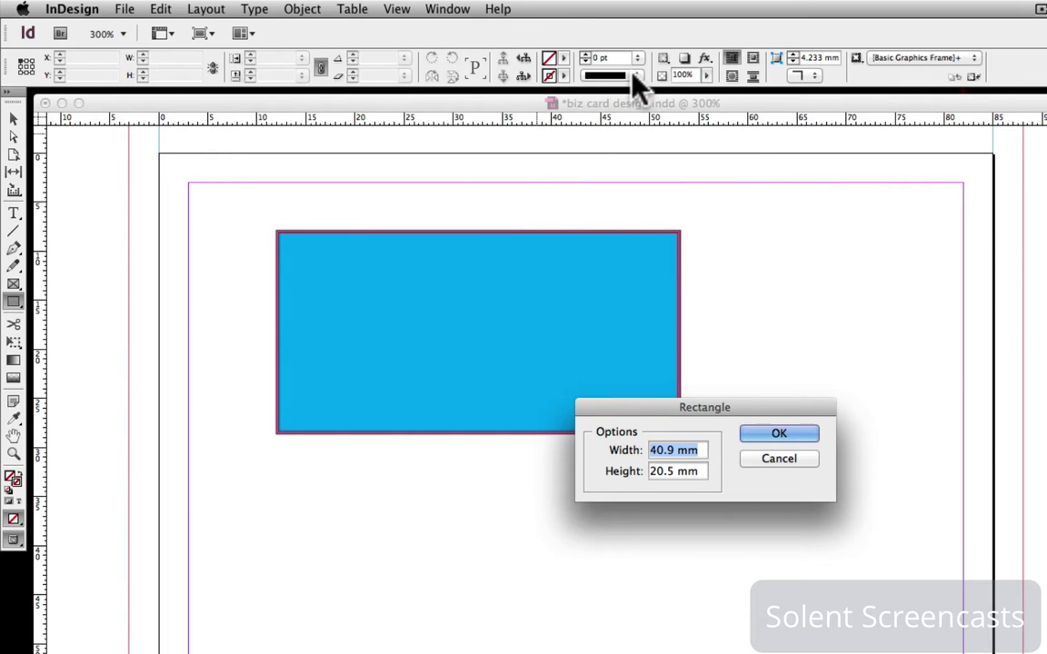
left_click(771, 434)
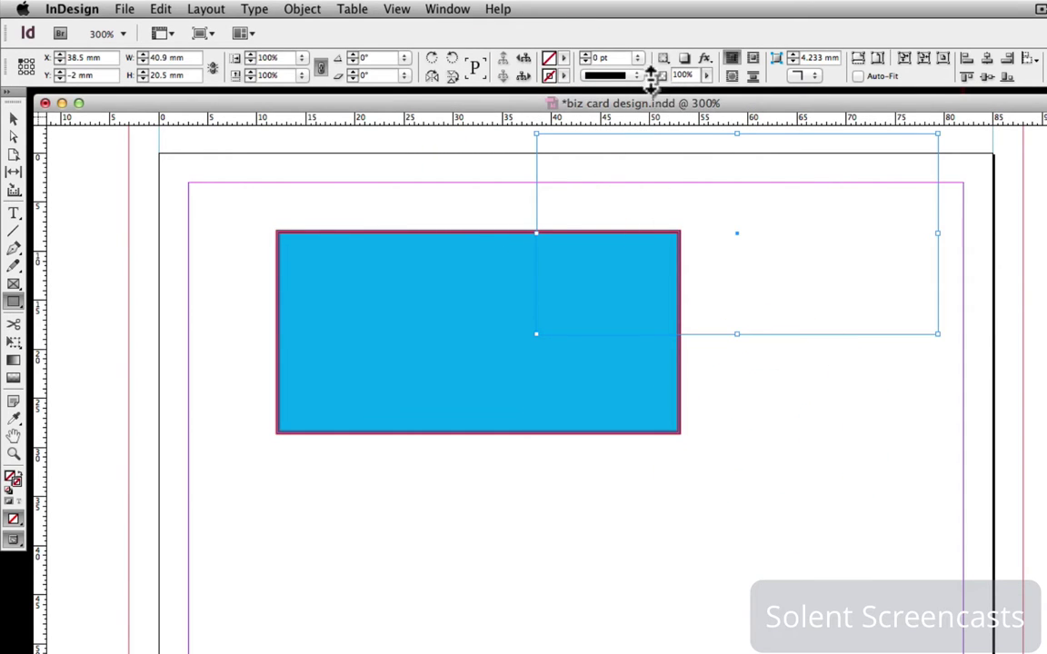
left_click(586, 55)
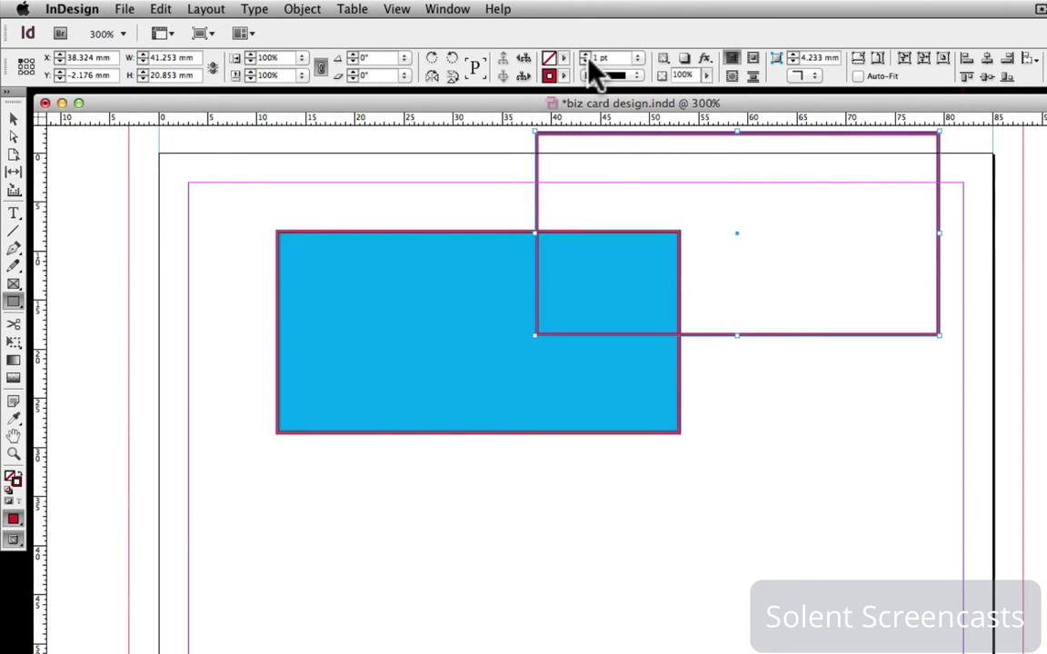
key("BackSpace")
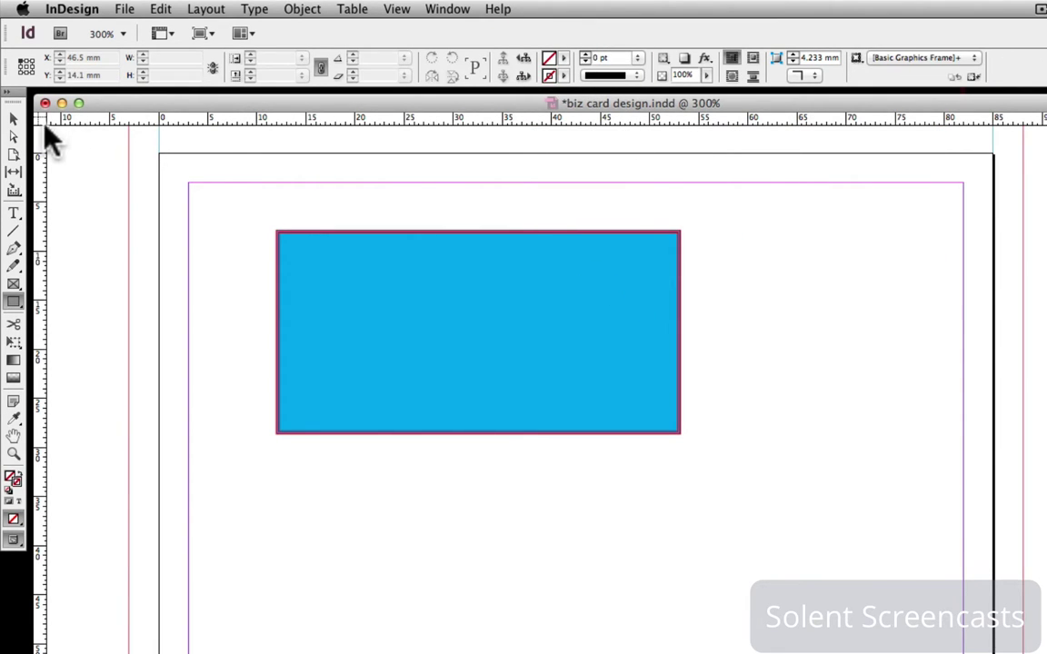
Select the blue rectangle and increase its stroke weight to 3 pt.
left_click(13, 118)
left_click(475, 346)
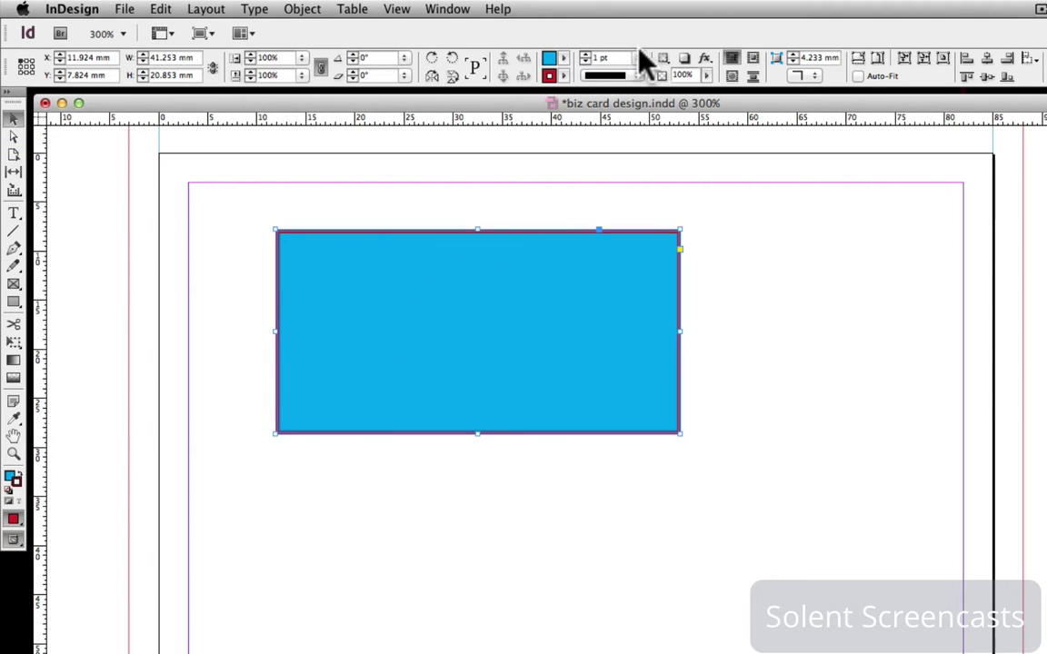
left_click(586, 54)
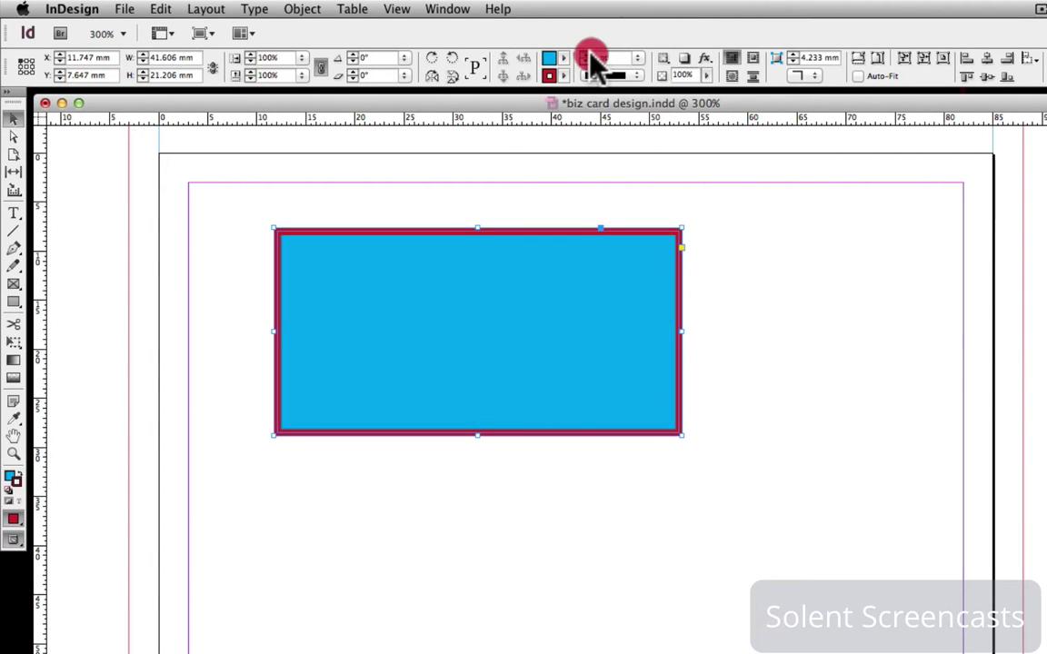
left_click(587, 55)
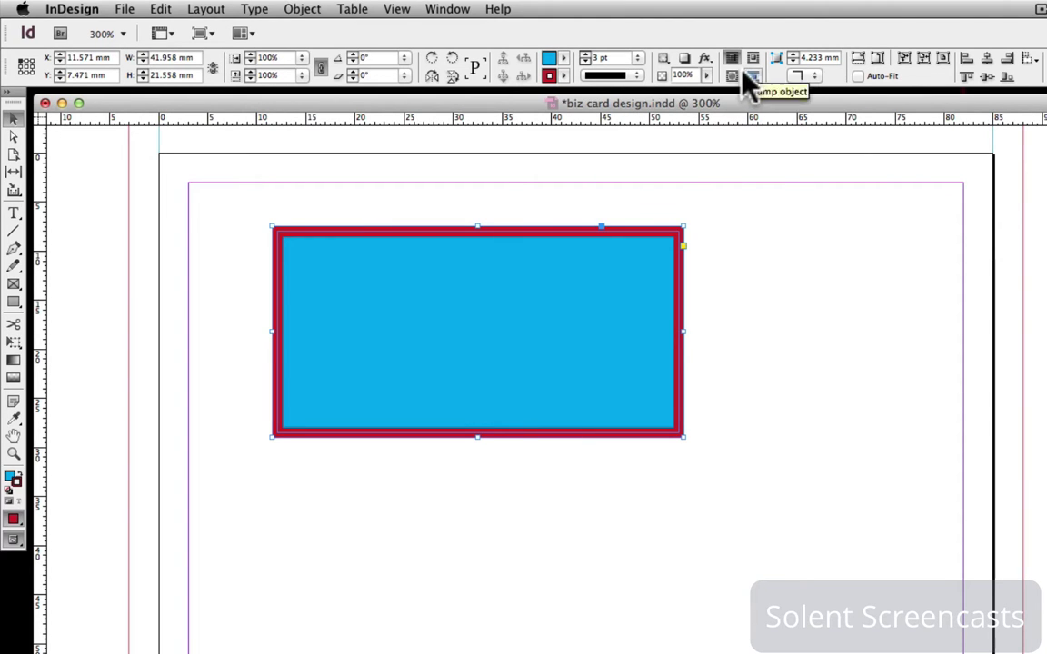
Give the rectangle the Rounded corner shape with a corner size of 3 mm.
left_click(815, 76)
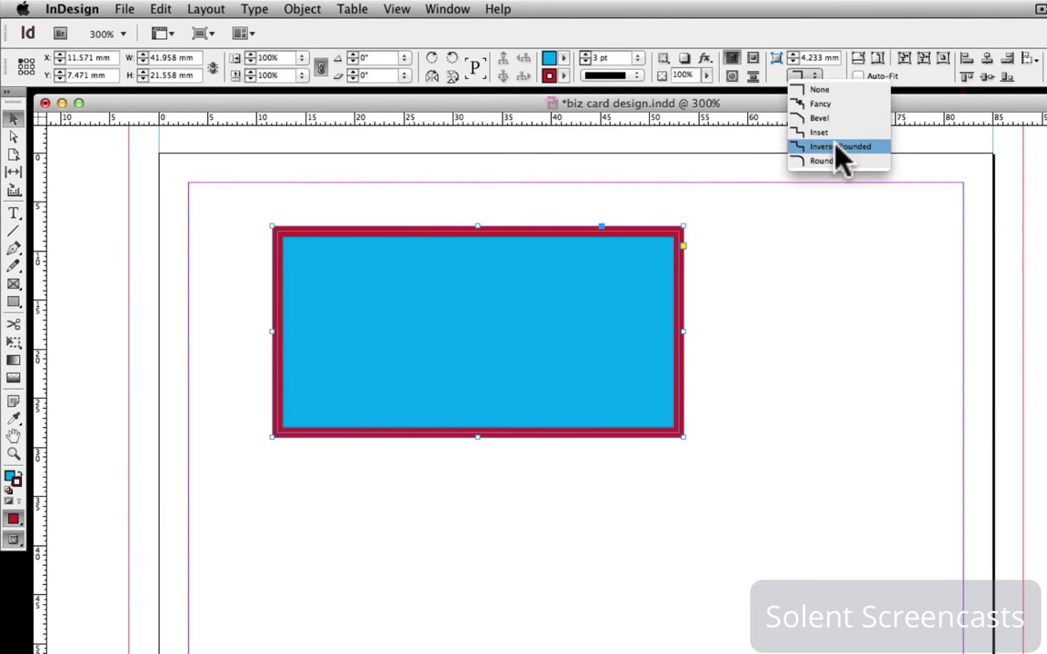
left_click(836, 166)
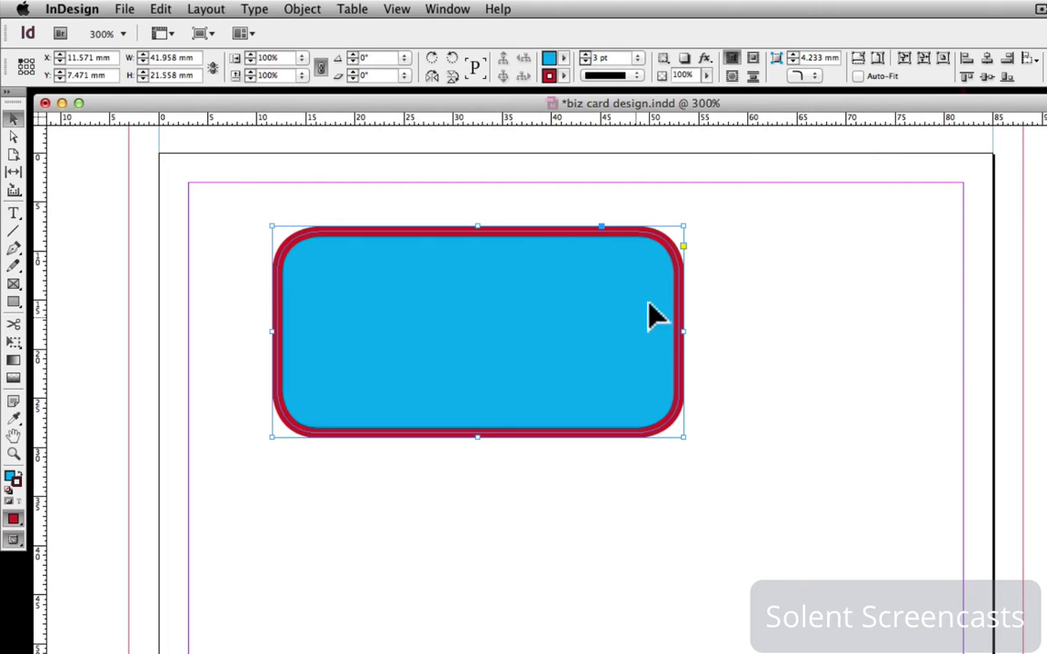
left_click(793, 62)
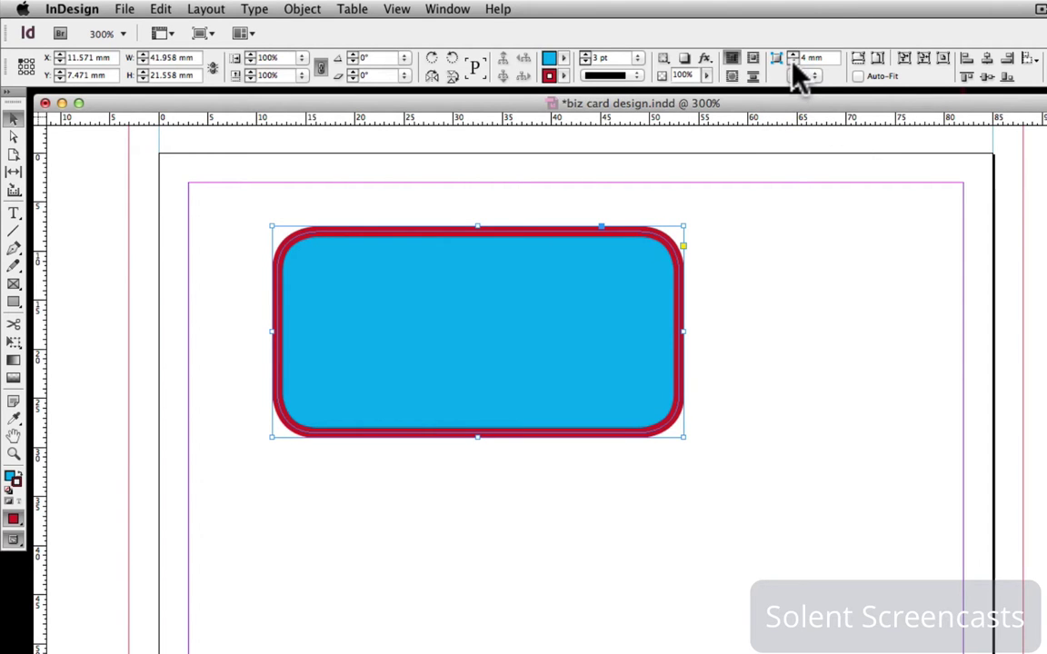
left_click(792, 61)
left_click(793, 56)
left_click(792, 56)
left_click(792, 56)
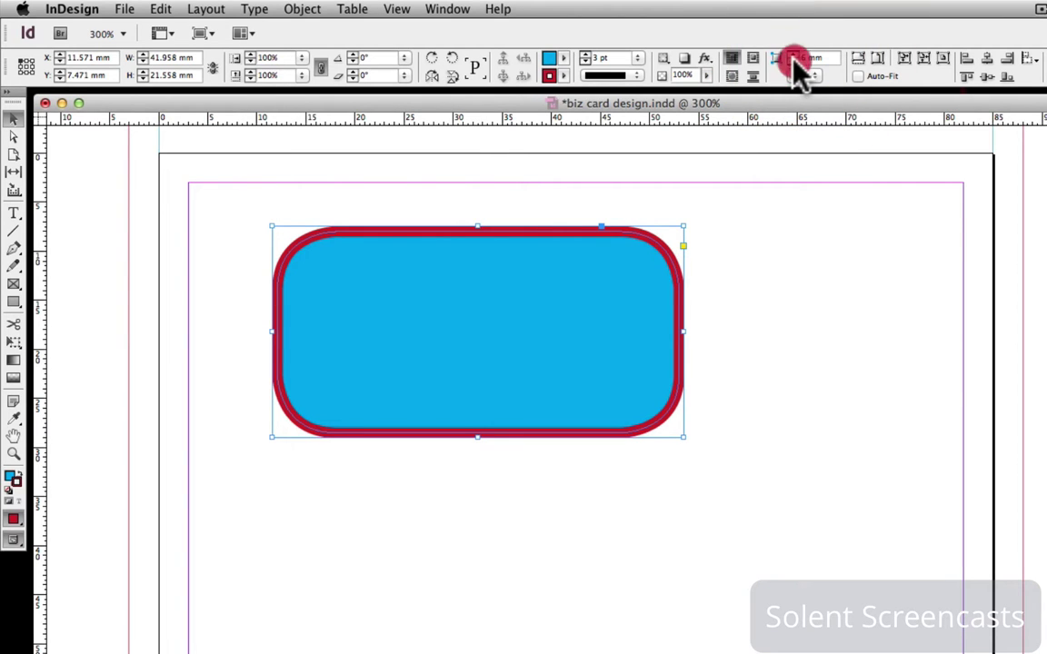
left_click(793, 62)
left_click(792, 62)
left_click(793, 62)
left_click(792, 62)
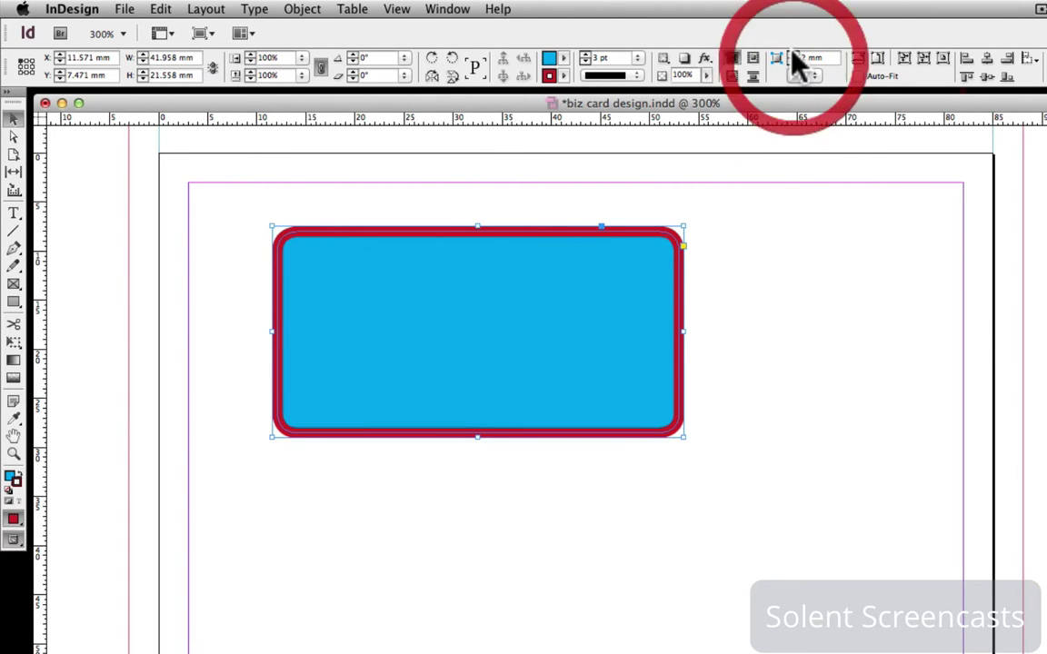
left_click(793, 56)
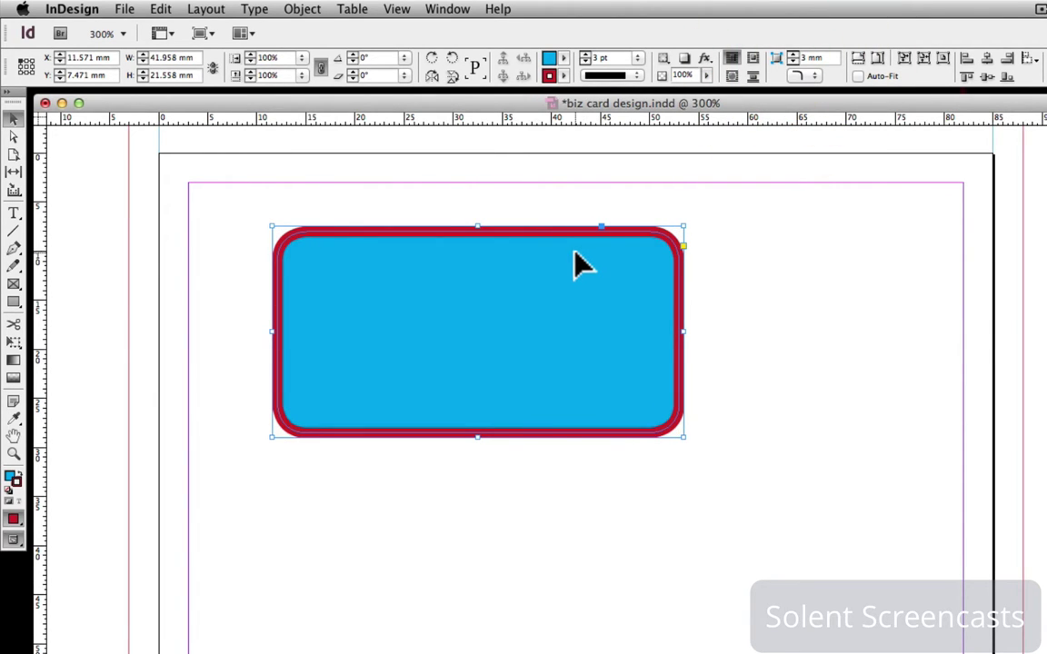
Reduce the blue rectangle's opacity to 94% and move it to about X 10.5 mm, Y 4.8 mm near the card's top-left corner.
left_click_drag(582, 263, 718, 280)
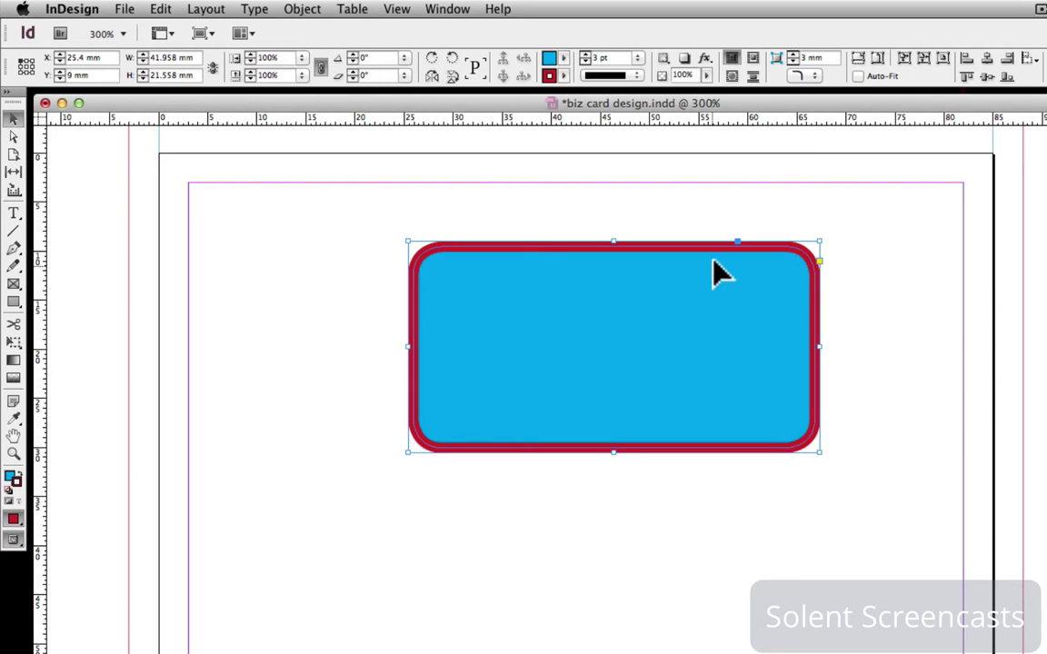
left_click(707, 76)
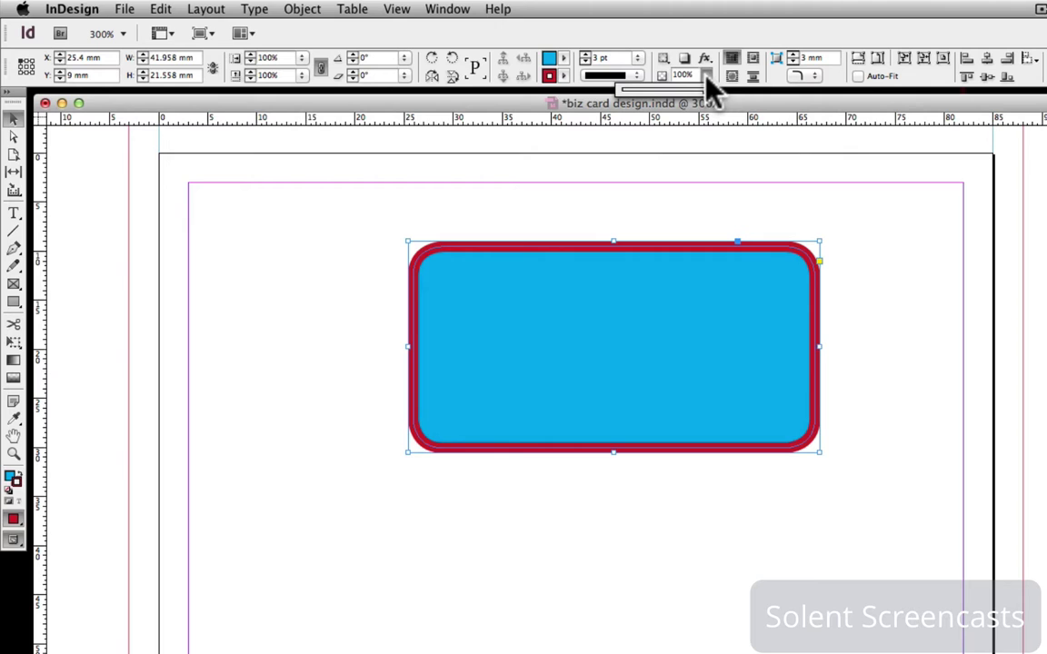
mouse_move(705, 89)
left_mouse_down()
mouse_move(645, 90)
mouse_move(662, 103)
mouse_move(701, 103)
mouse_move(703, 91)
left_mouse_up()
left_click(659, 90)
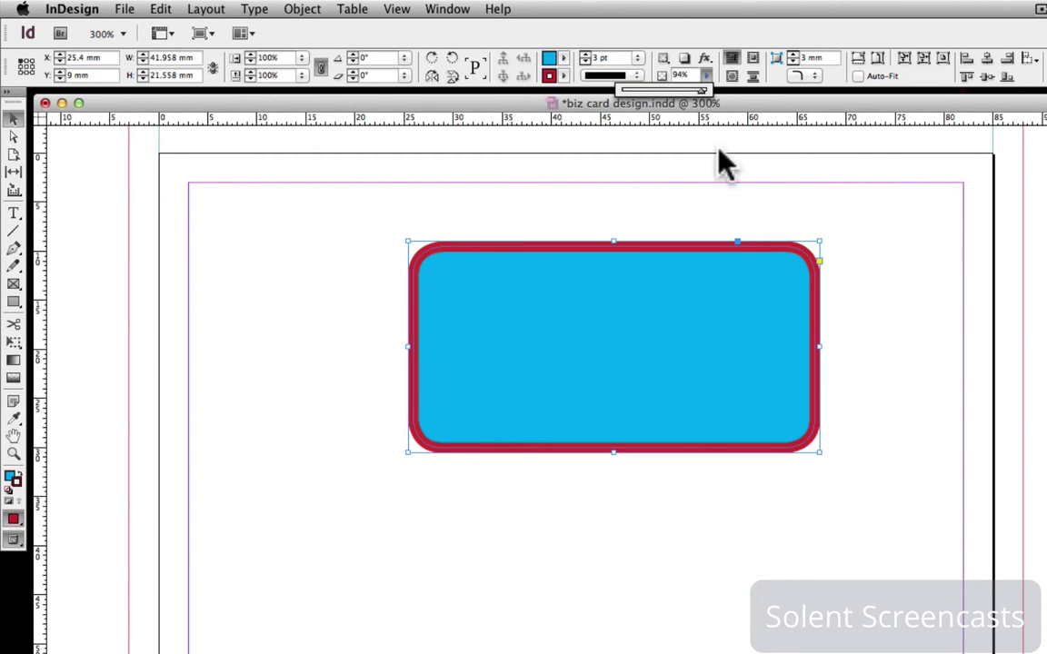
left_click_drag(716, 285, 573, 245)
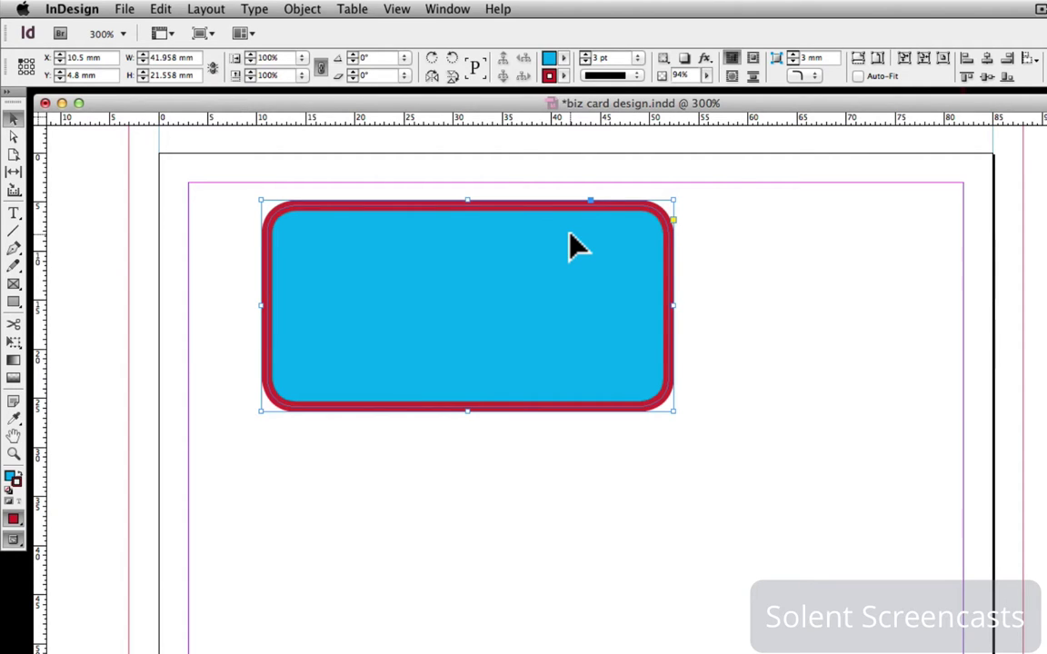
Draw a horizontal line about 55.4 mm long below the blue rectangle and give it the C=0 M=100 Y=0 K=0 stroke swatch.
left_click(13, 229)
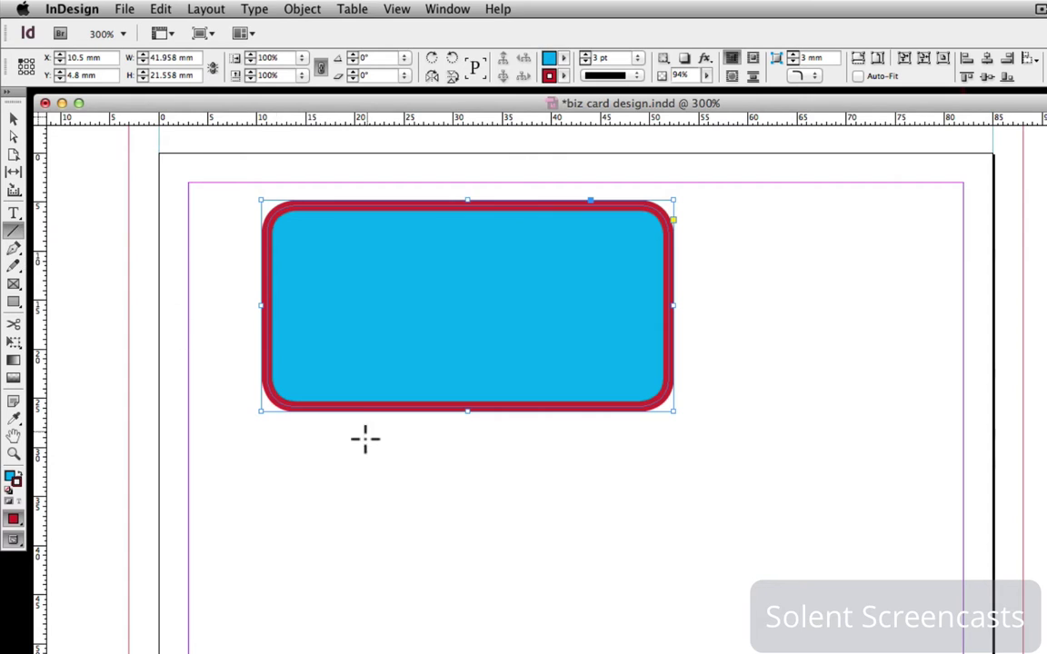
mouse_move(292, 479)
left_mouse_down()
mouse_move(695, 488)
mouse_move(810, 471)
mouse_move(810, 486)
mouse_move(815, 473)
mouse_move(835, 479)
left_mouse_up()
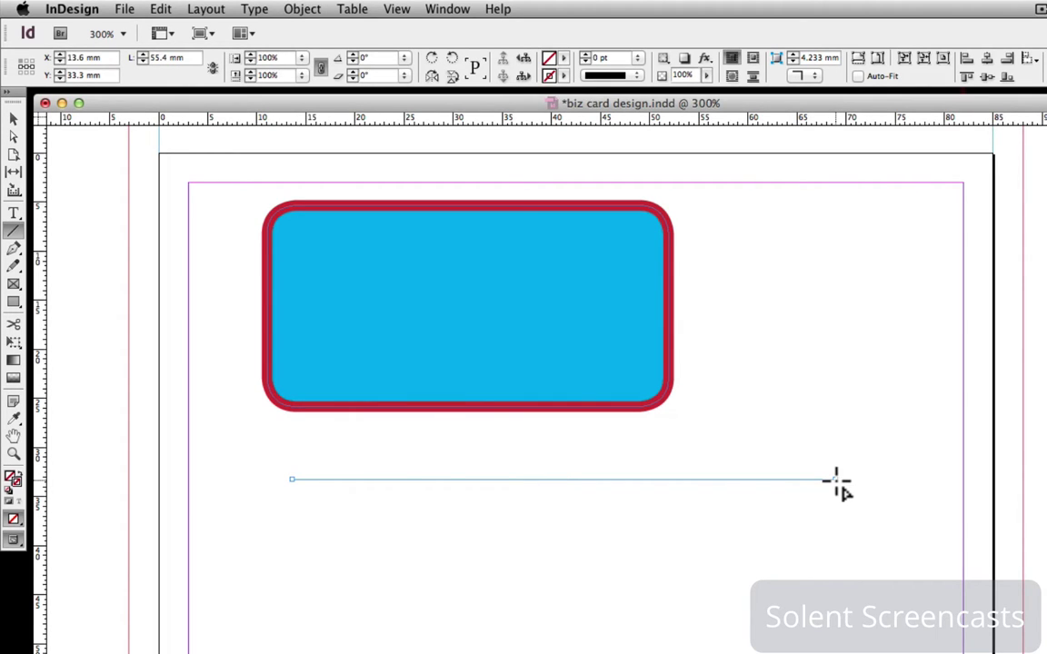
left_click(565, 76)
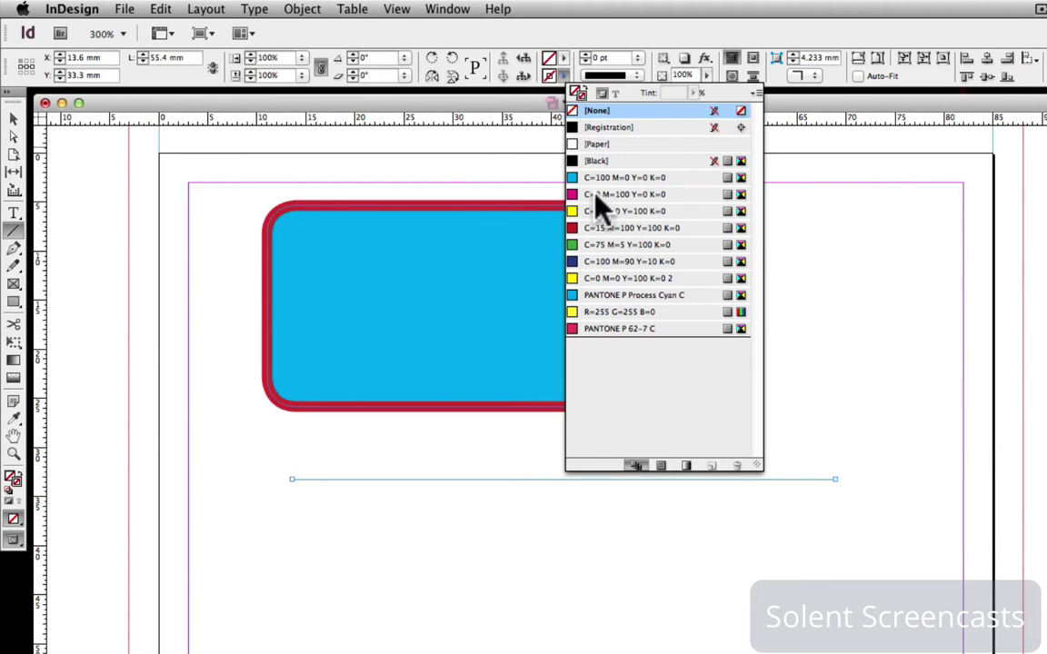
left_click(598, 194)
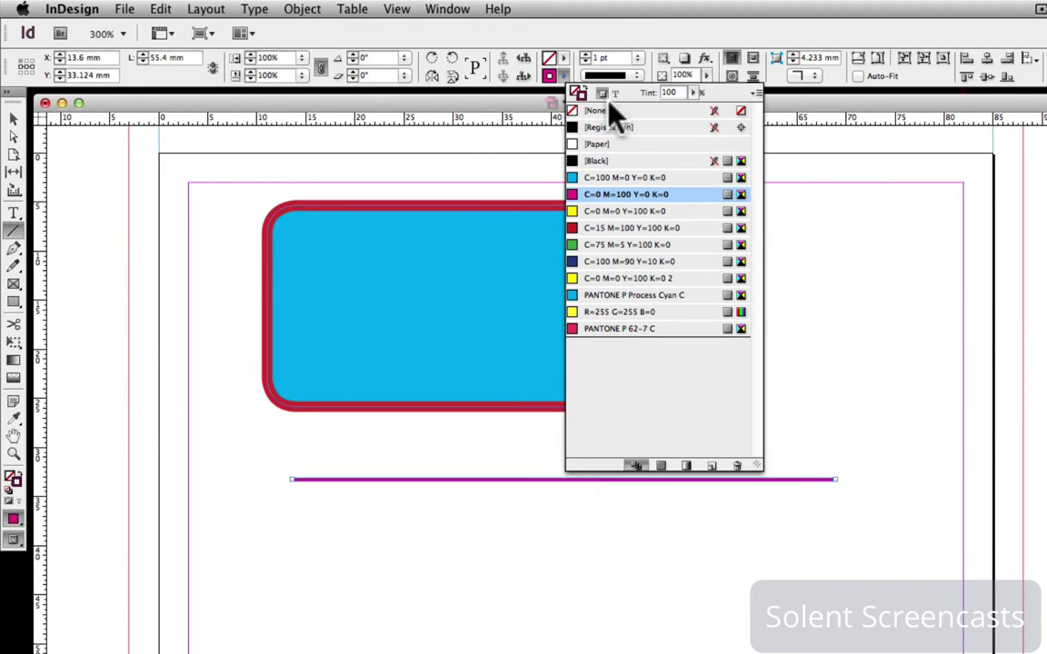
Increase the magenta line's stroke weight to 9 pt.
left_click(586, 55)
left_click(586, 55)
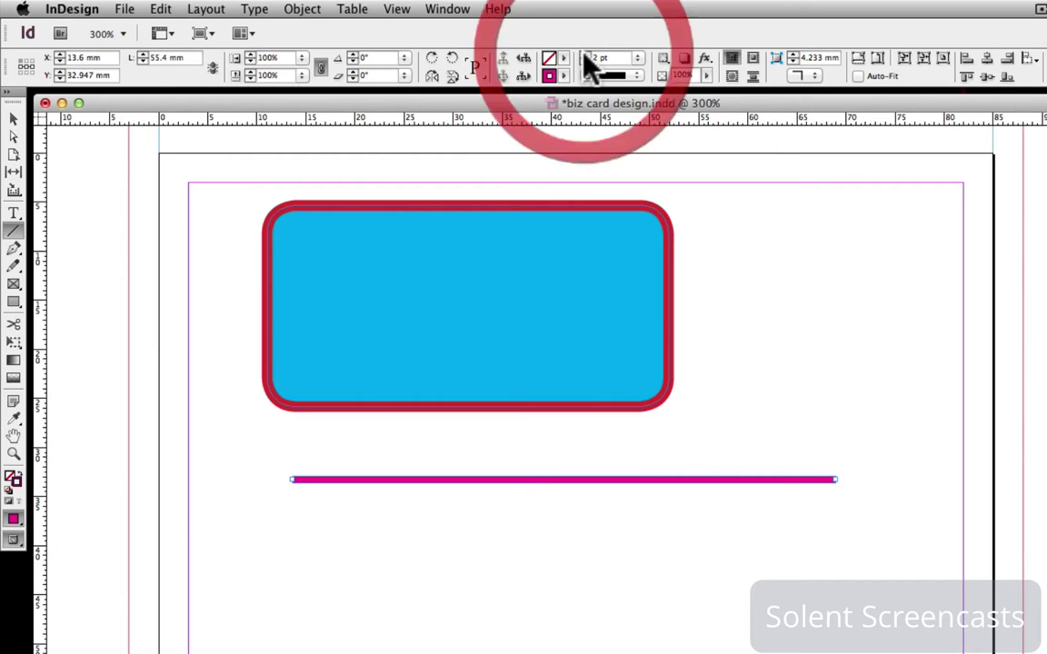
left_click(586, 54)
left_click(585, 55)
left_click(584, 55)
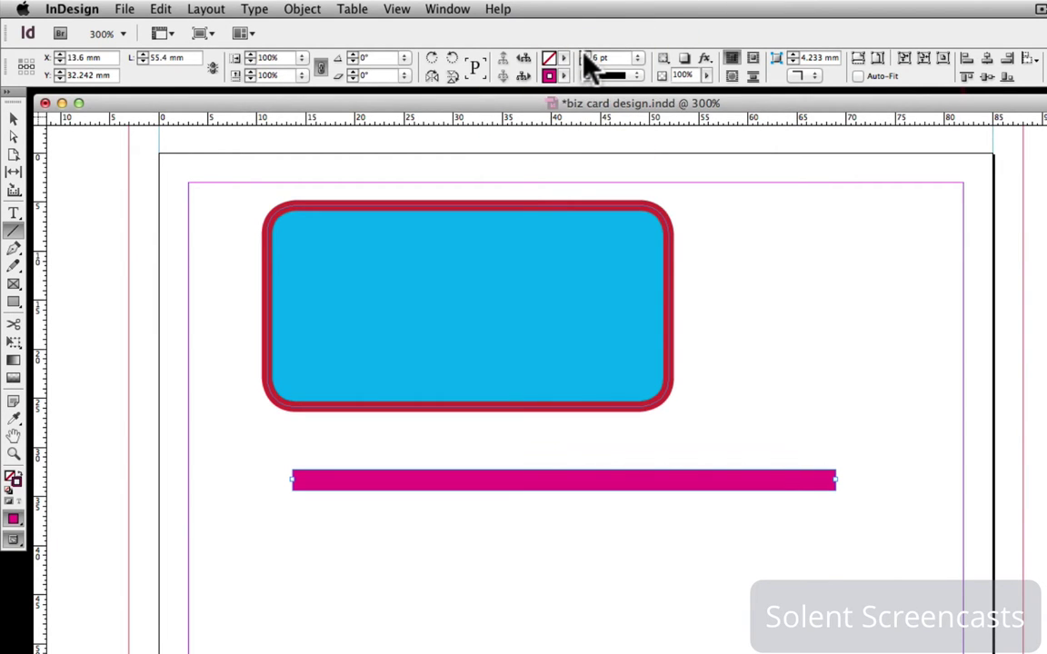
left_click(584, 55)
left_click(584, 54)
left_click(585, 55)
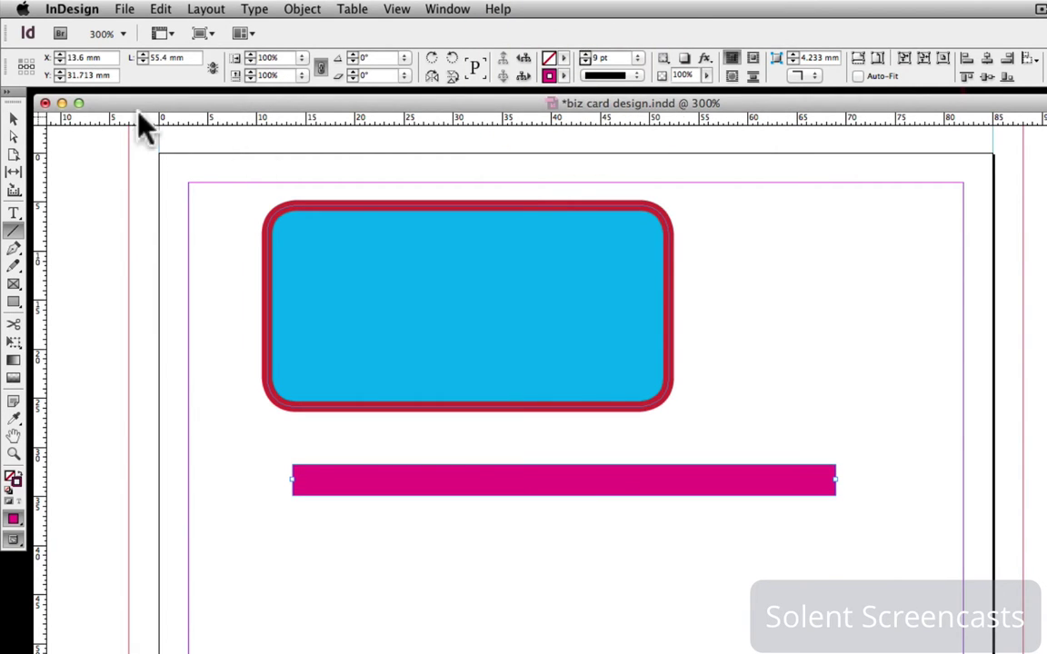
Rotate the magenta line to 21° and move it across the blue rectangle's lower-right corner.
left_click(14, 120)
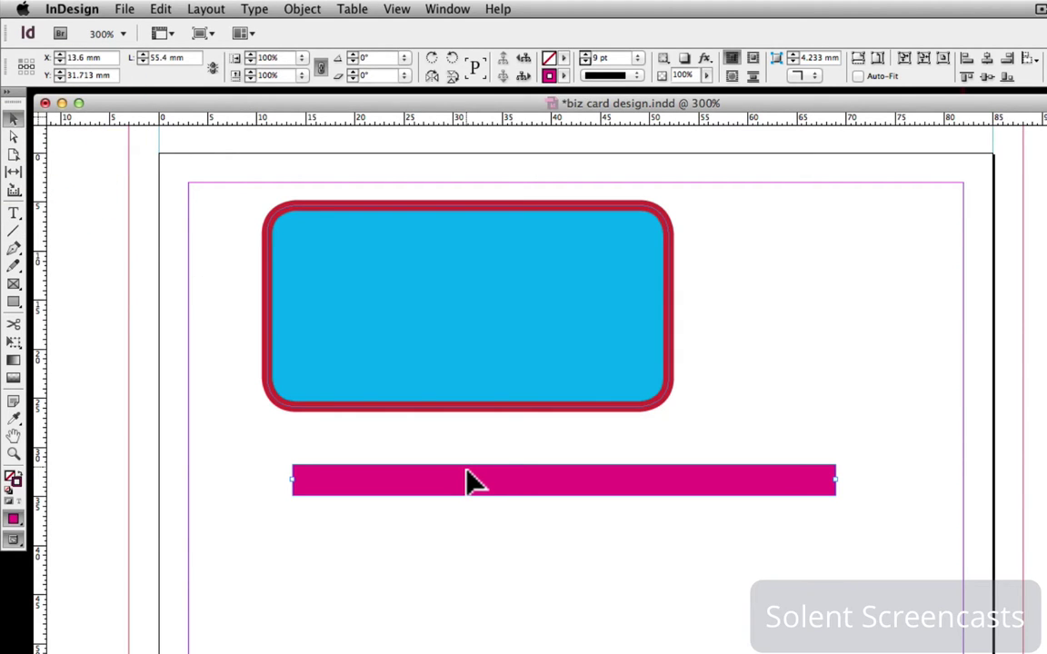
left_click_drag(472, 481, 454, 504)
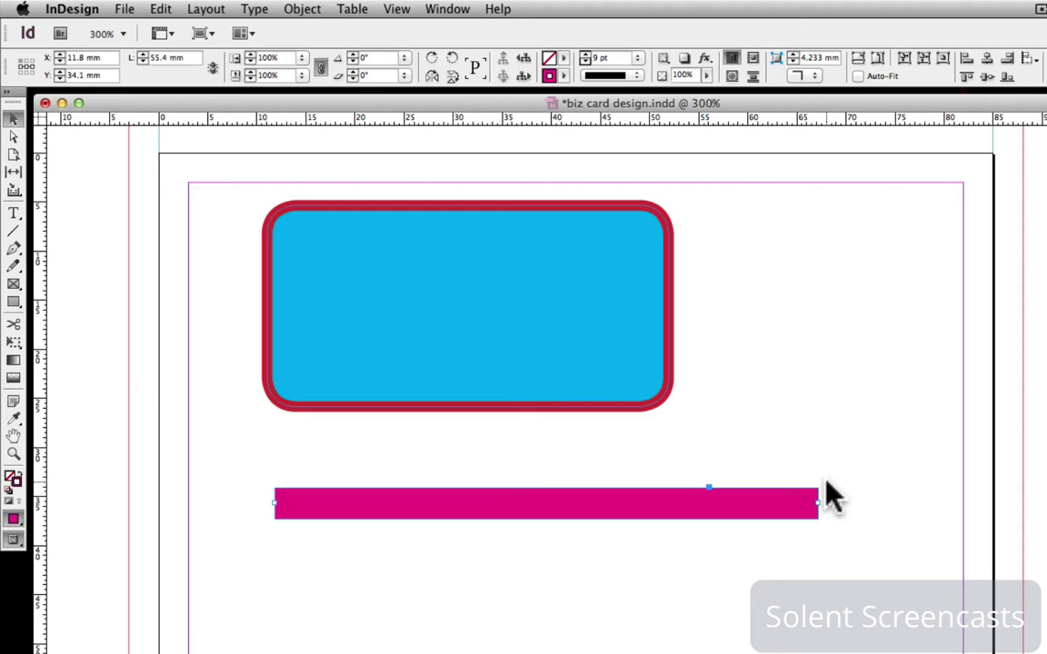
left_click_drag(823, 496, 817, 496)
mouse_move(822, 500)
left_mouse_down()
mouse_move(804, 408)
mouse_move(853, 526)
mouse_move(858, 589)
mouse_move(855, 439)
mouse_move(833, 391)
mouse_move(833, 405)
left_mouse_up()
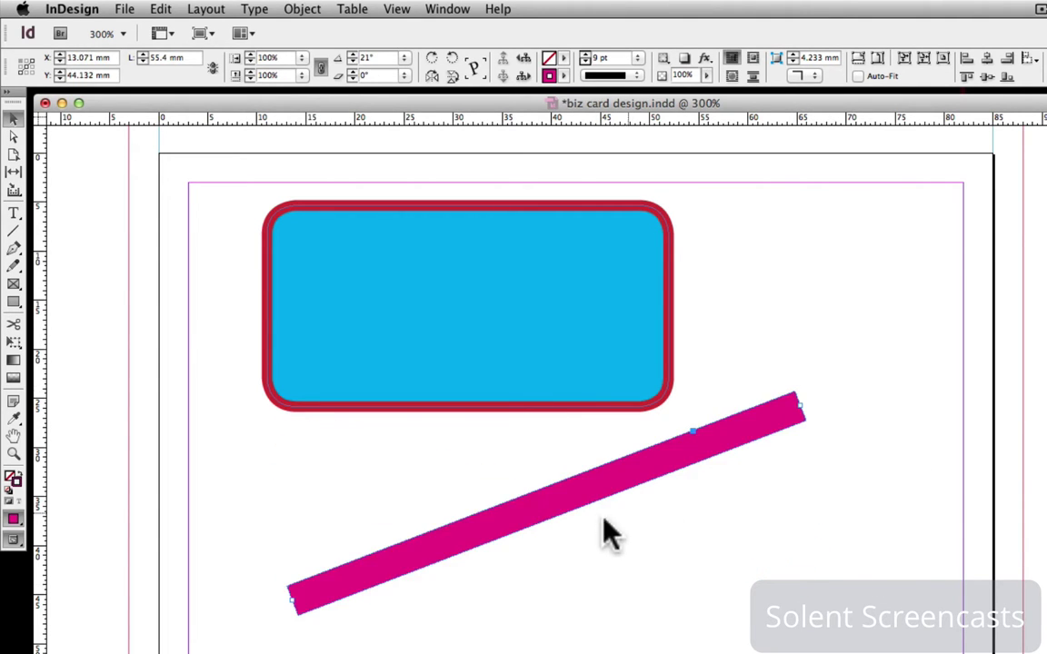
left_click_drag(568, 507, 612, 412)
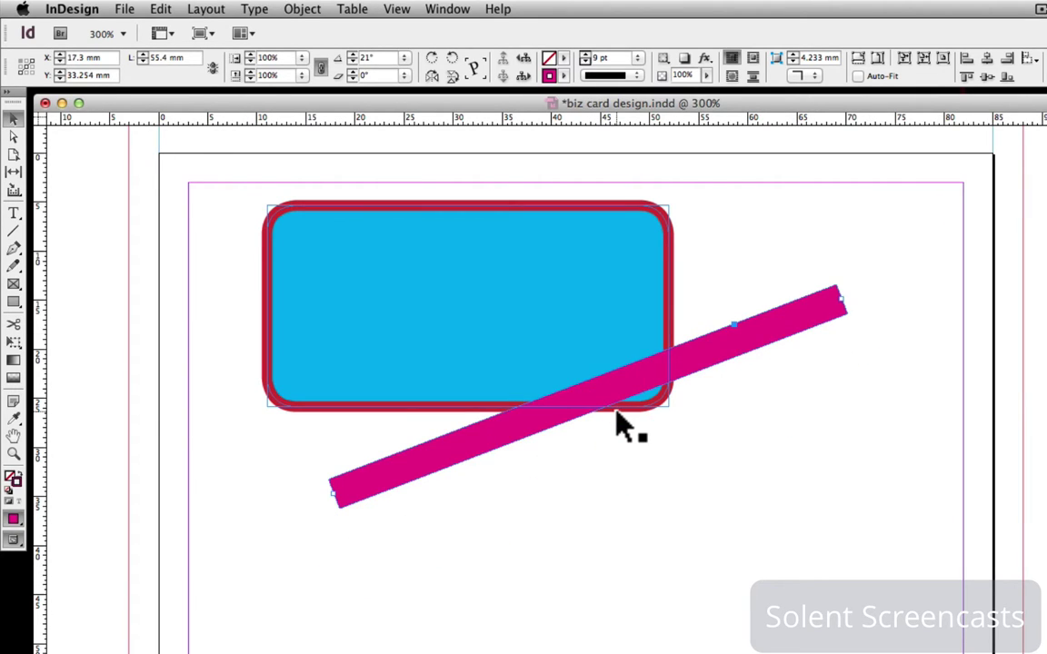
Draw a circle about 18.6 mm across below the magenta line and fill it with the C=0 M=0 Y=100 K=0 2 swatch.
left_click(13, 303)
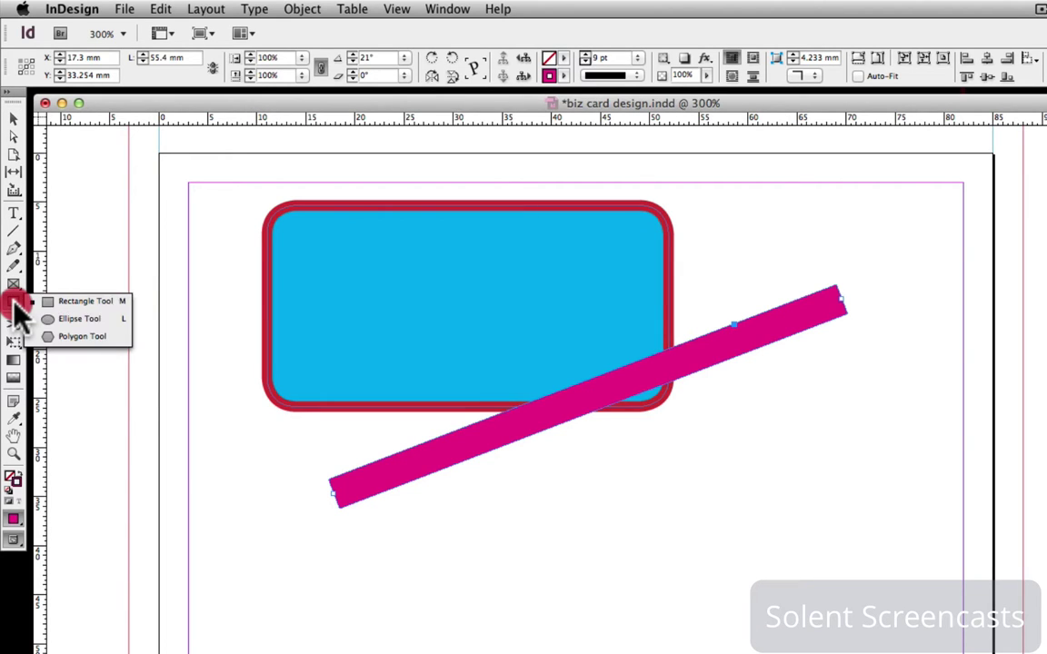
left_click(72, 318)
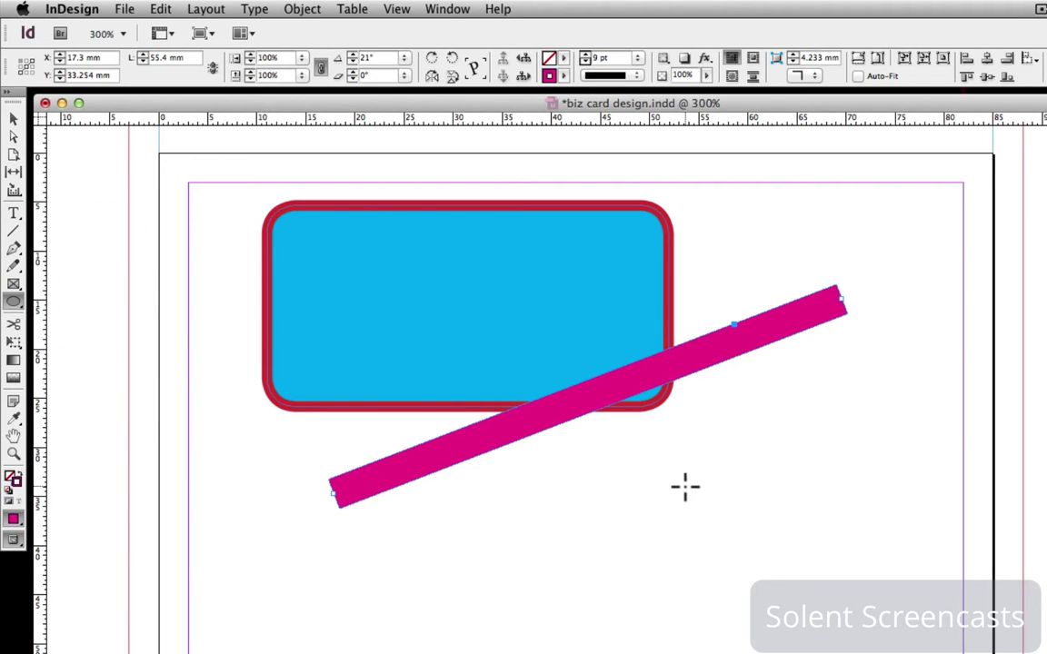
left_click_drag(673, 440, 855, 623)
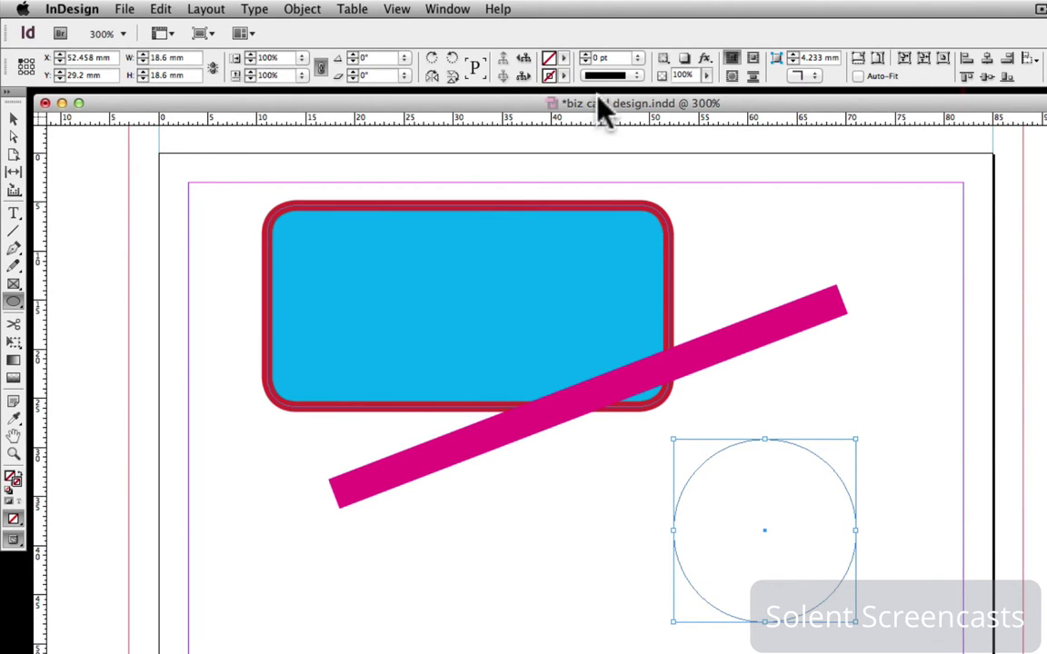
left_click(564, 60)
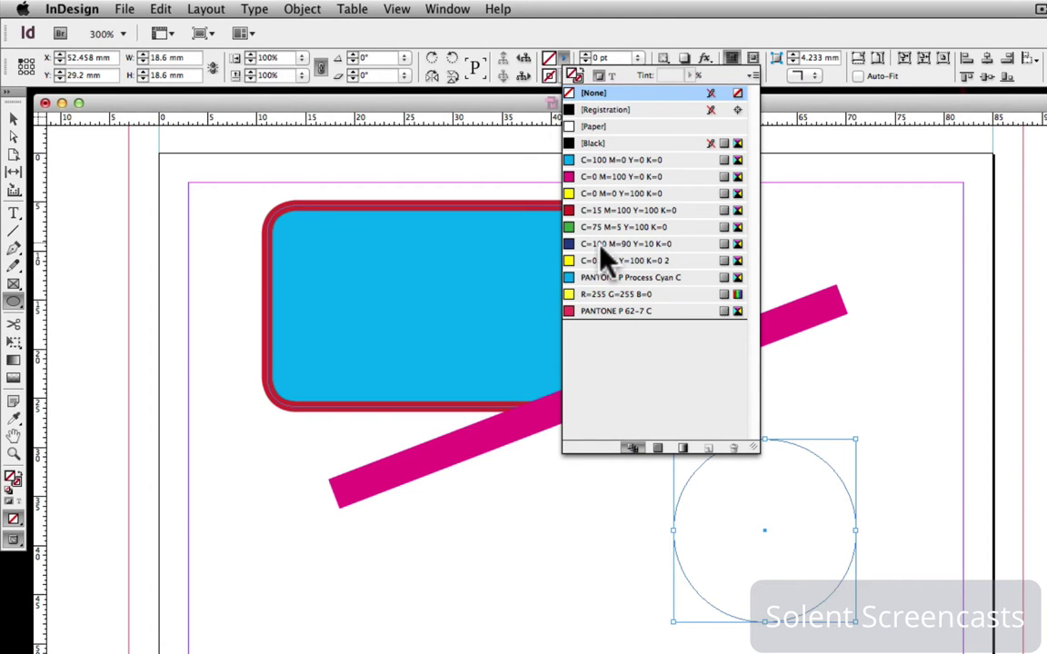
left_click(586, 263)
left_click(920, 385)
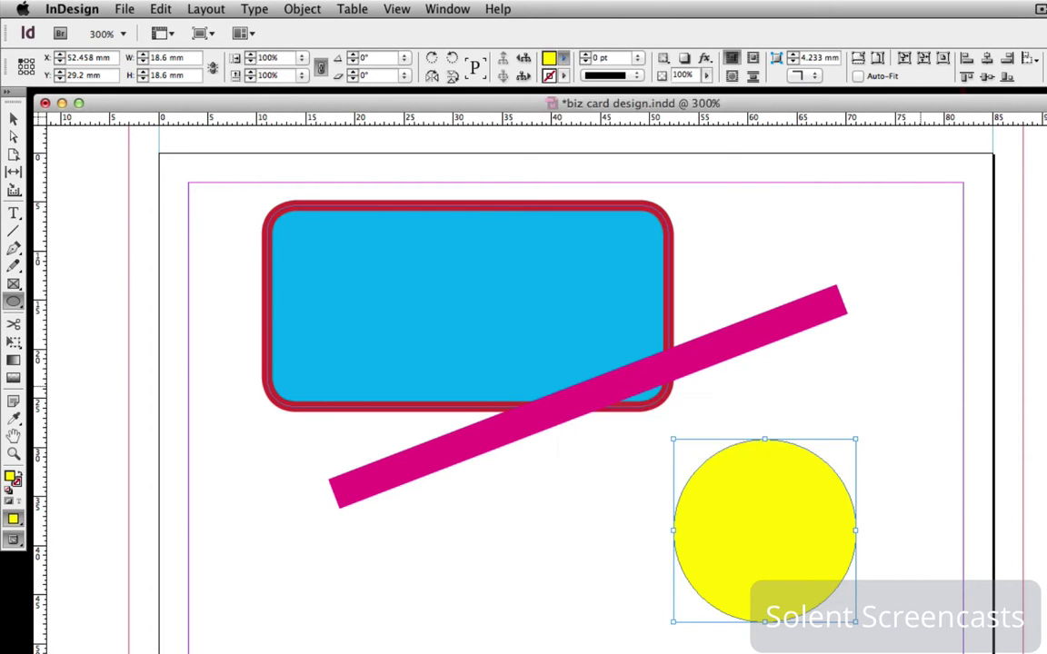
Move the yellow circle to about X 42.5 mm, Y 4.8 mm, overlapping the blue rectangle's right end and the magenta line.
left_click(773, 461)
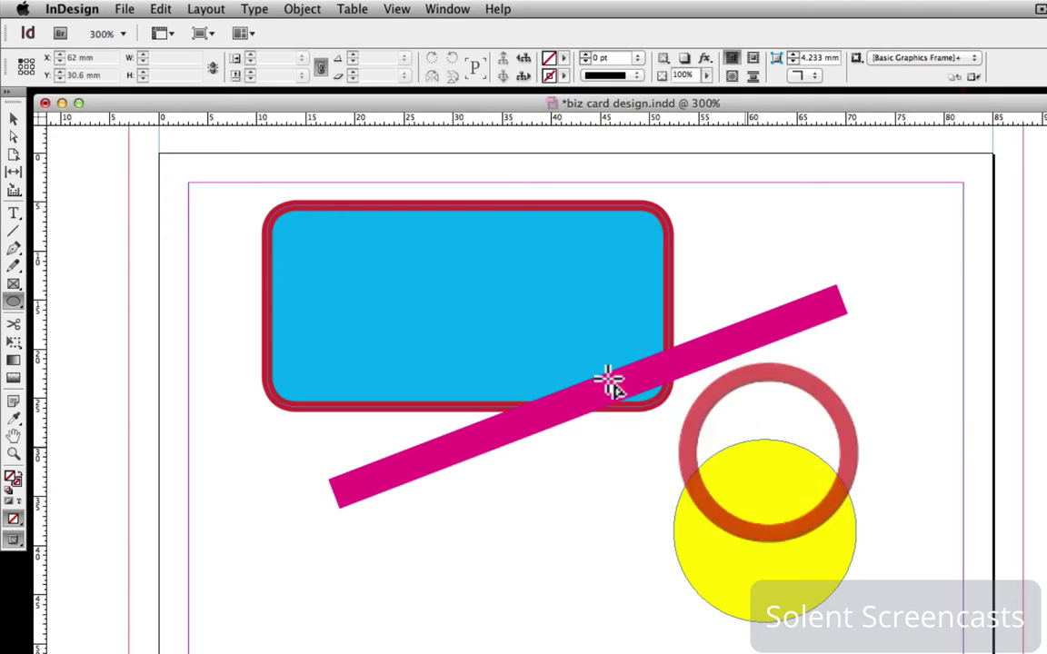
left_click(14, 119)
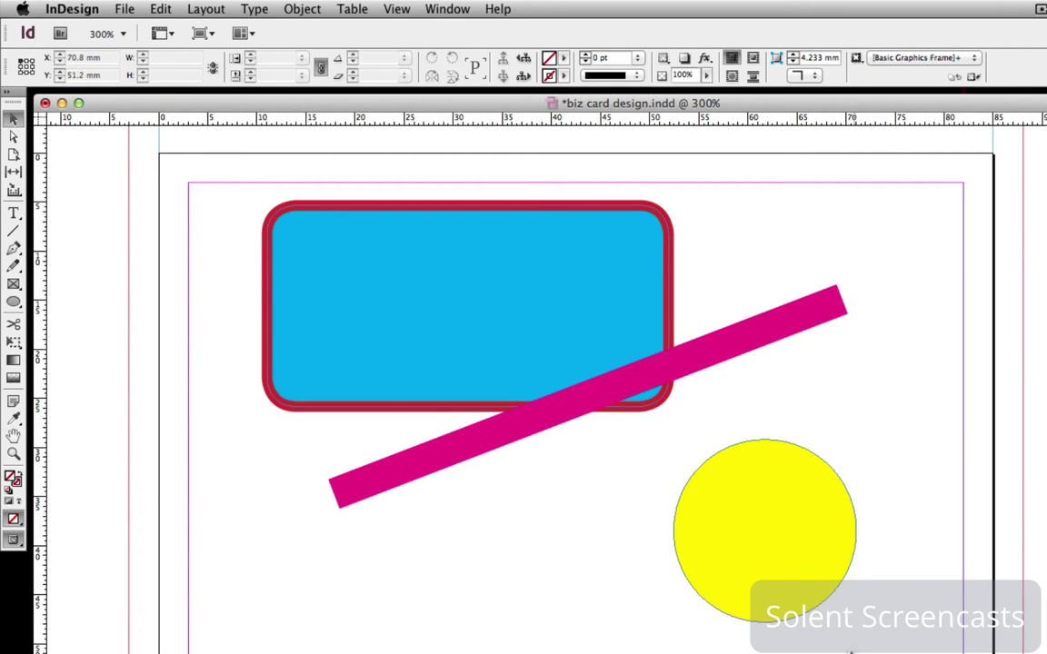
left_click_drag(813, 604, 713, 367)
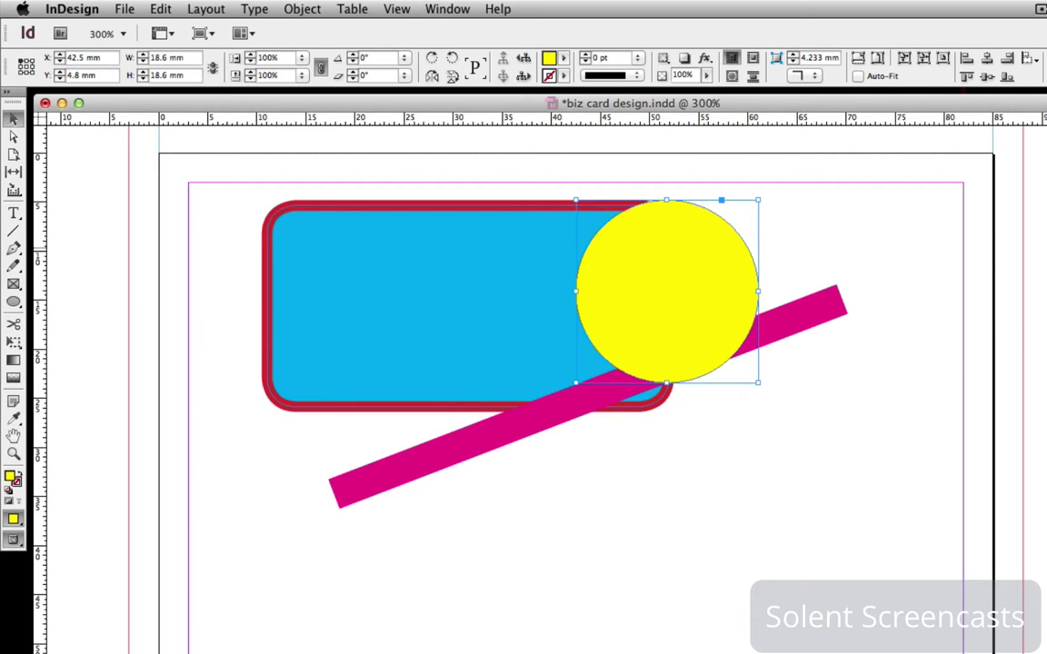
Bring the blue rectangle forward one level in the stacking order.
left_click(301, 9)
left_click(306, 134)
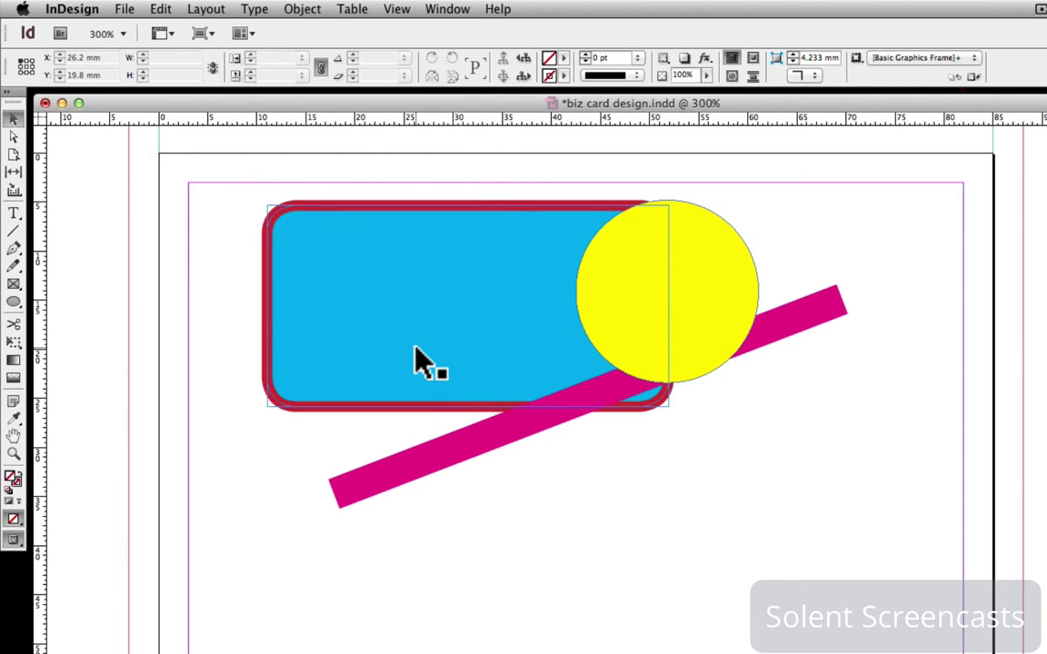
left_click(415, 361)
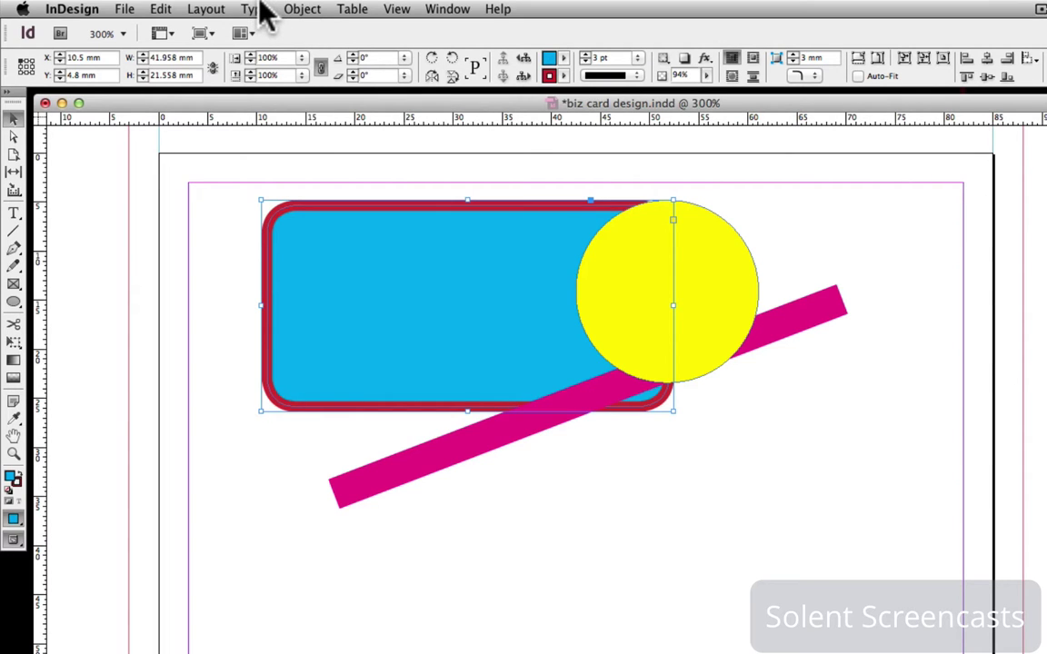
left_click(301, 10)
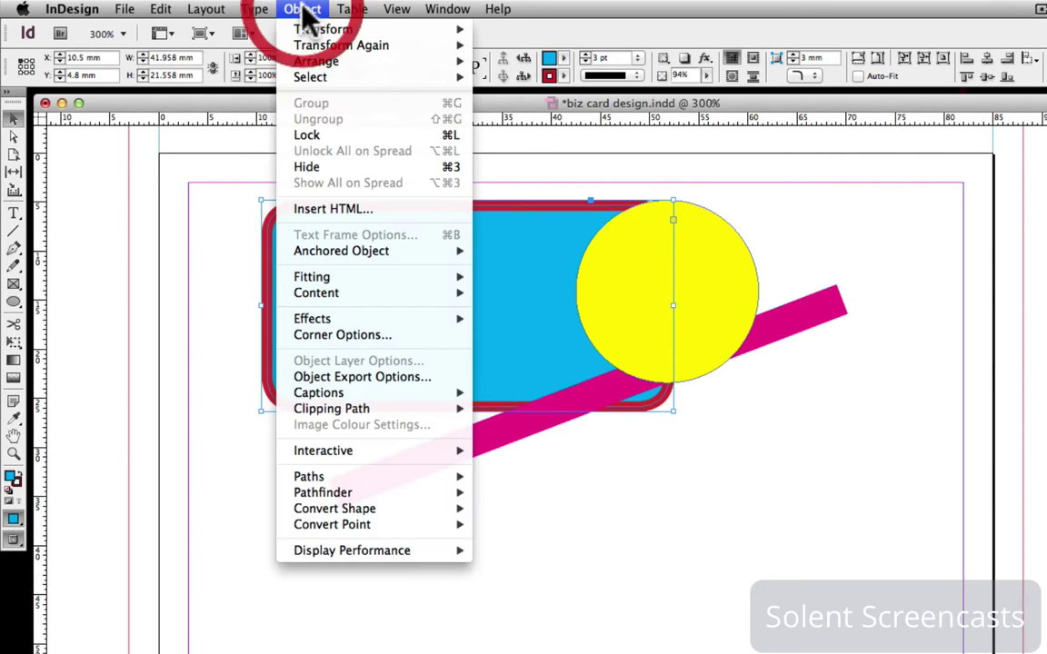
mouse_move(349, 63)
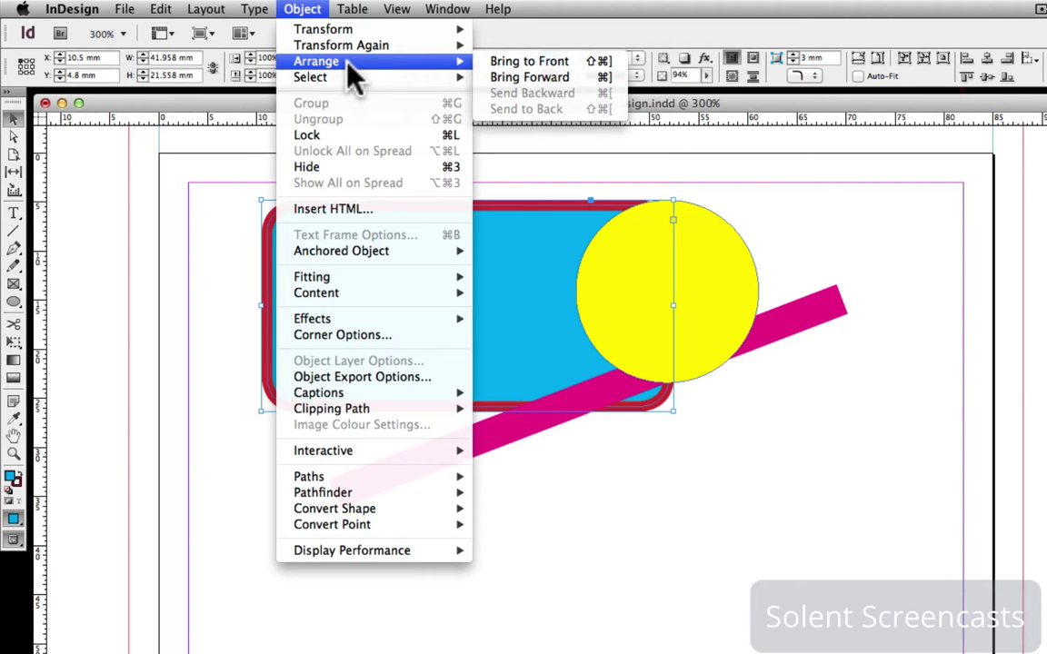
left_click(513, 77)
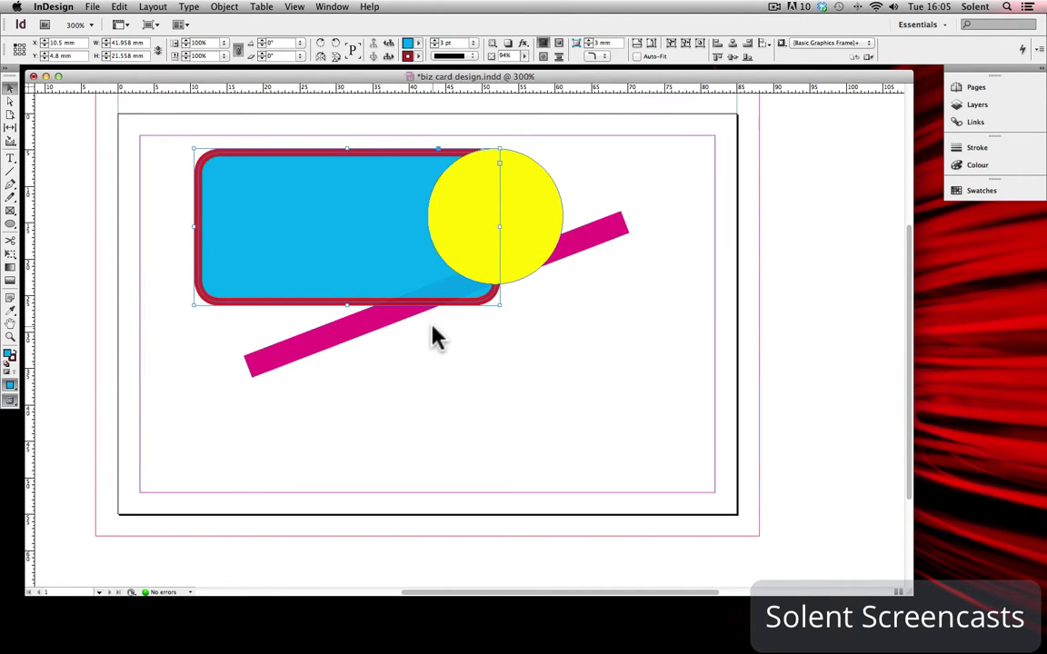
Send the yellow circle backward one level in the stacking order.
right_click(531, 191)
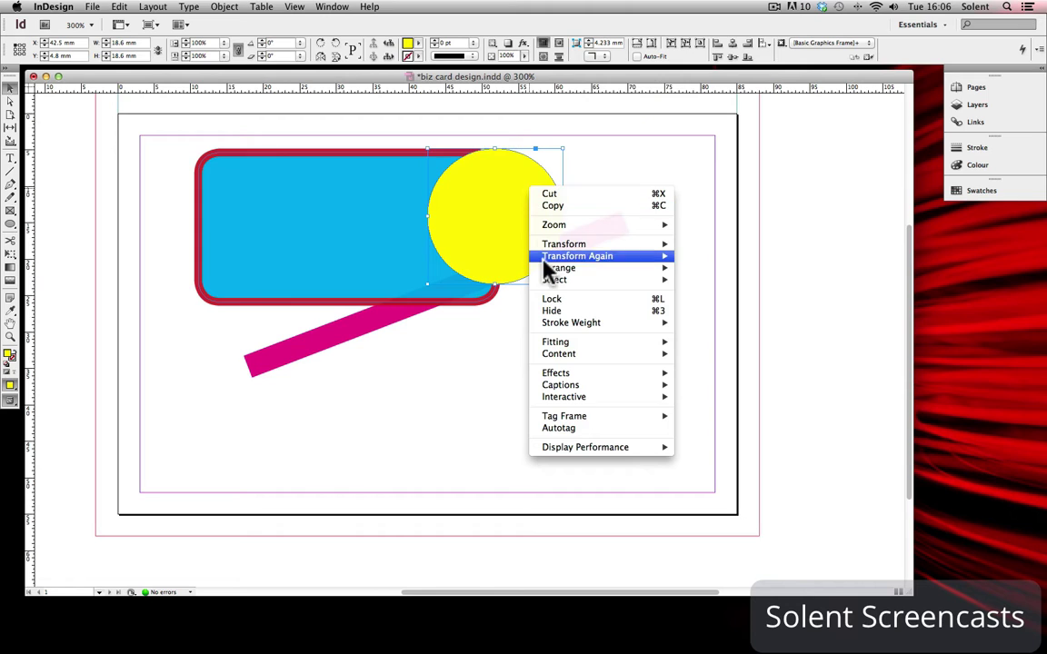
mouse_move(549, 272)
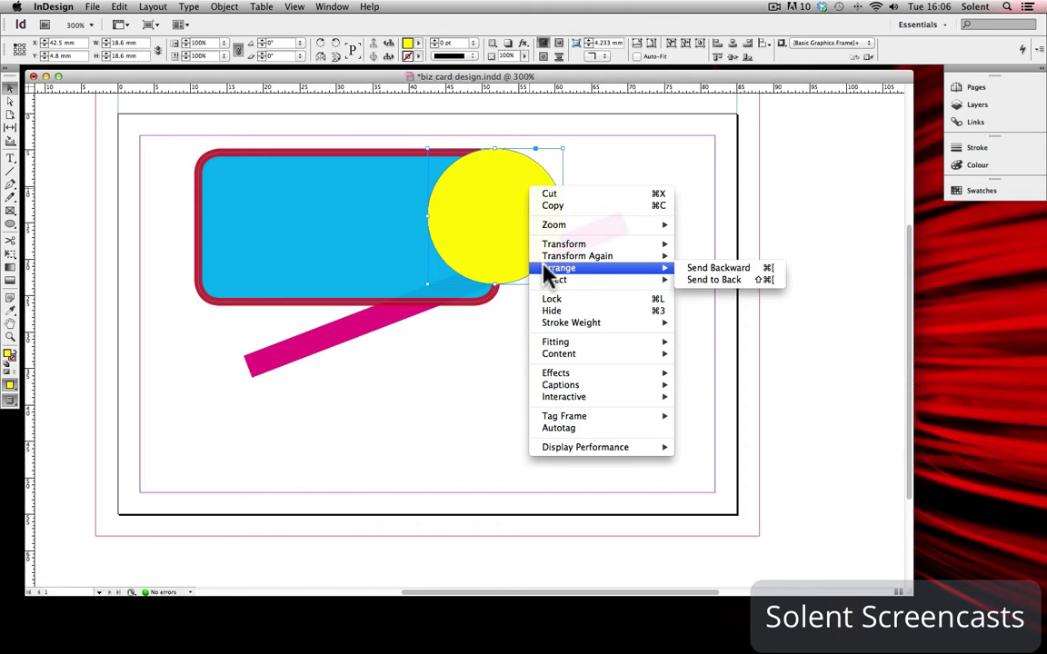
left_click(713, 268)
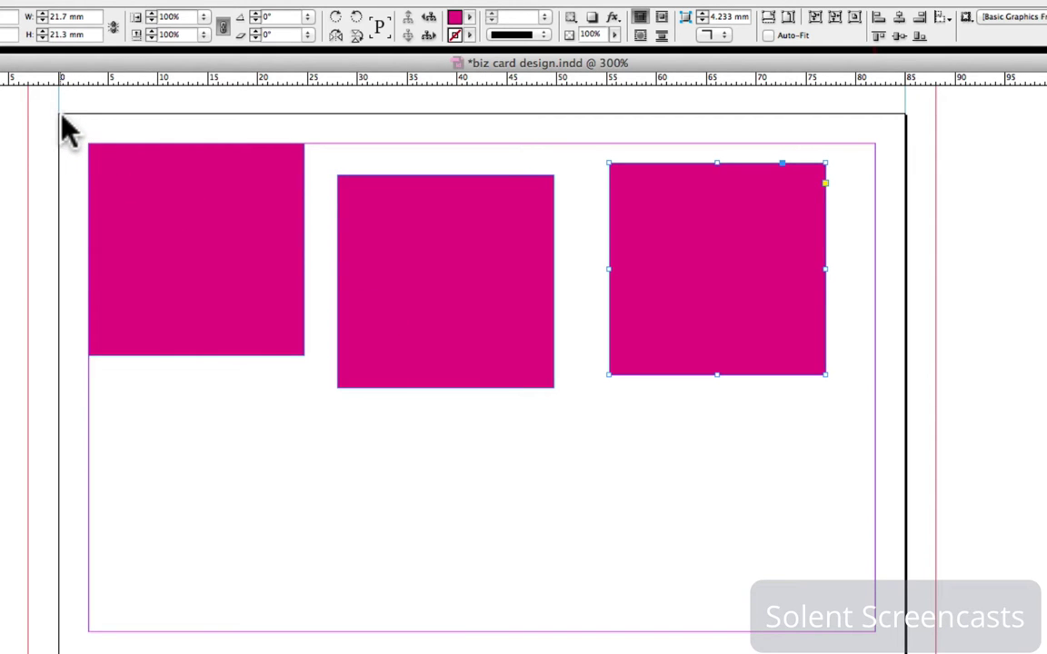
Select all three magenta squares and align their bottom edges.
left_click_drag(66, 123, 875, 451)
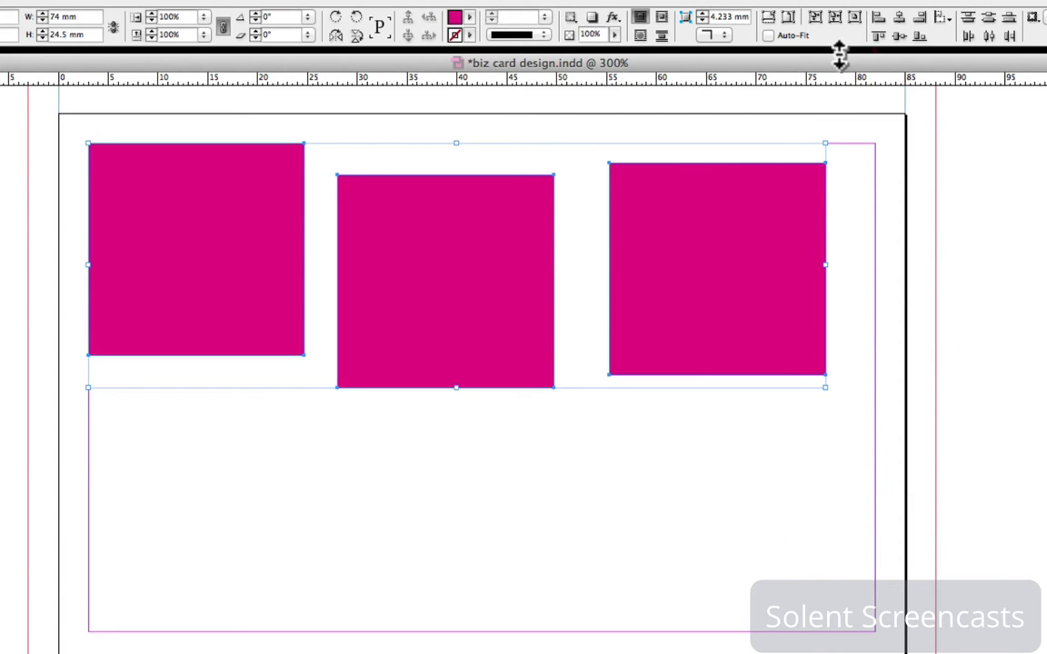
left_click(919, 39)
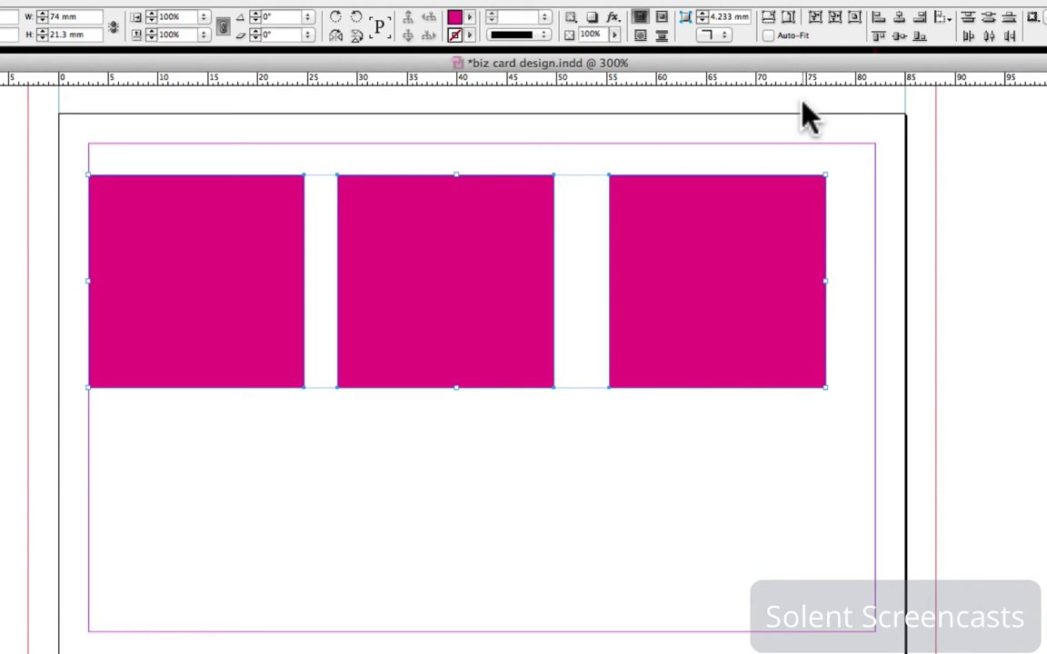
Distribute the three magenta squares by their horizontal centres and shift the row slightly up and right within the margins.
left_click(989, 36)
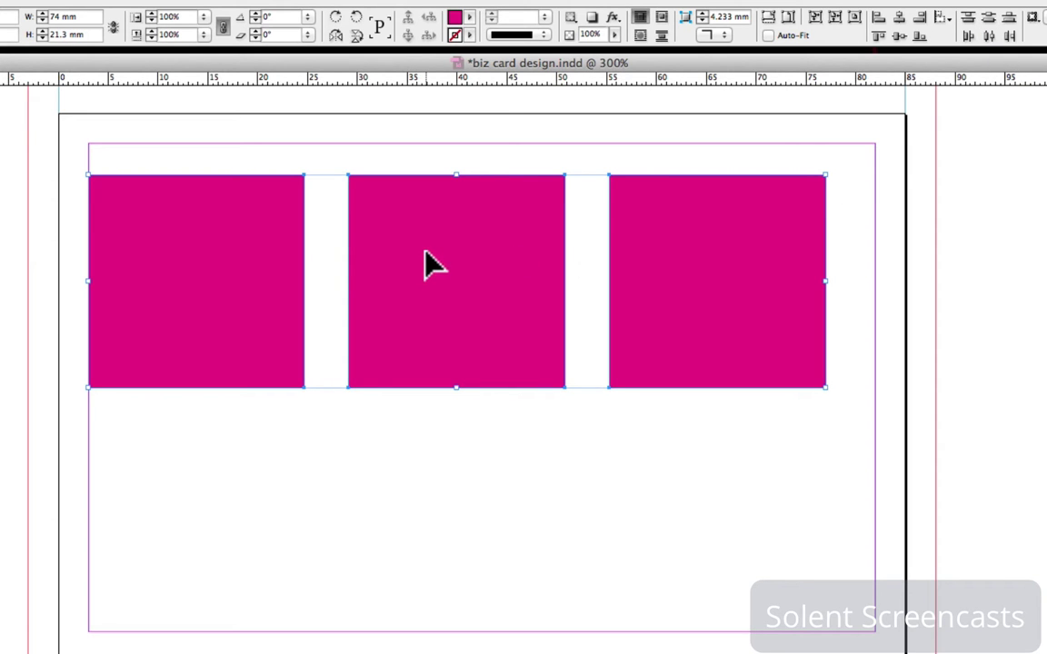
left_click_drag(434, 265, 454, 244)
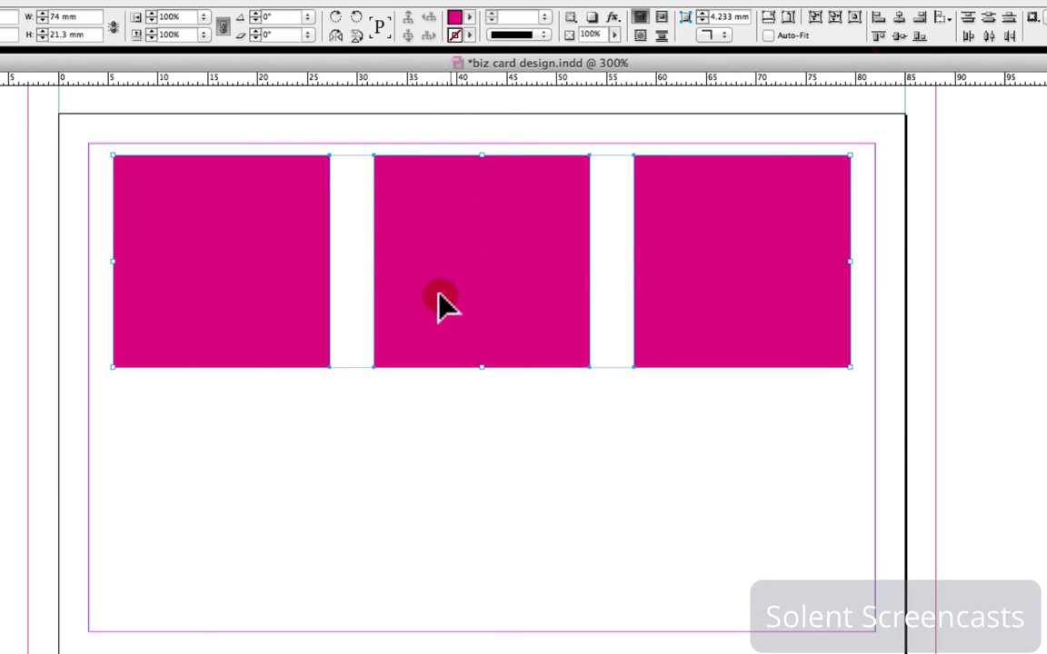
Move the row of three magenta squares straight down near the lower margin and delete it.
left_click_drag(439, 295, 438, 554)
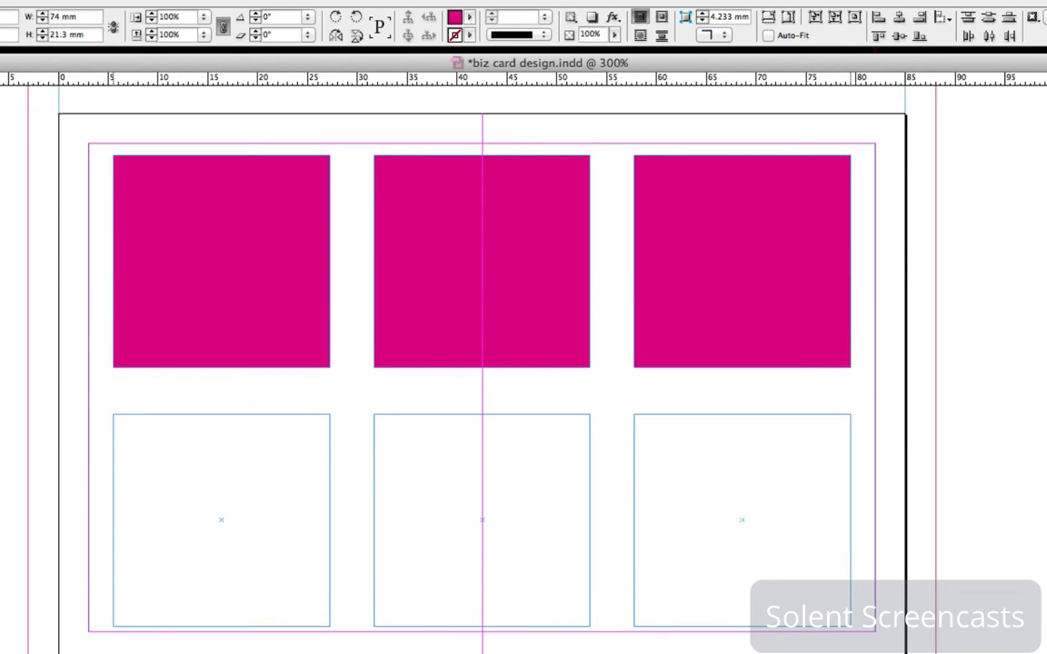
left_click_drag(451, 500, 452, 498)
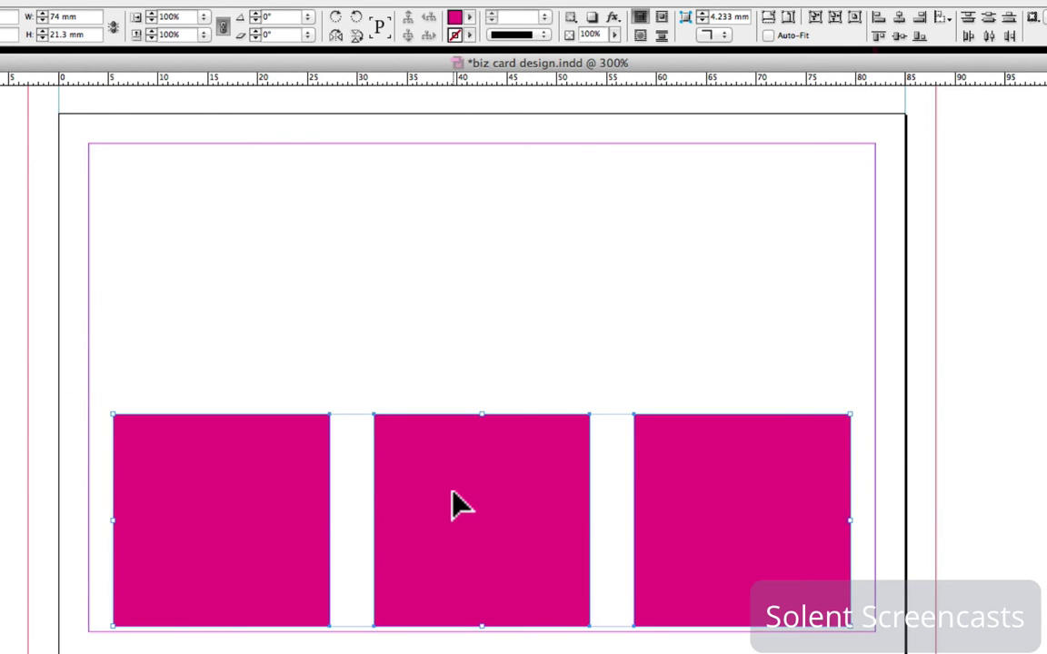
key("Delete")
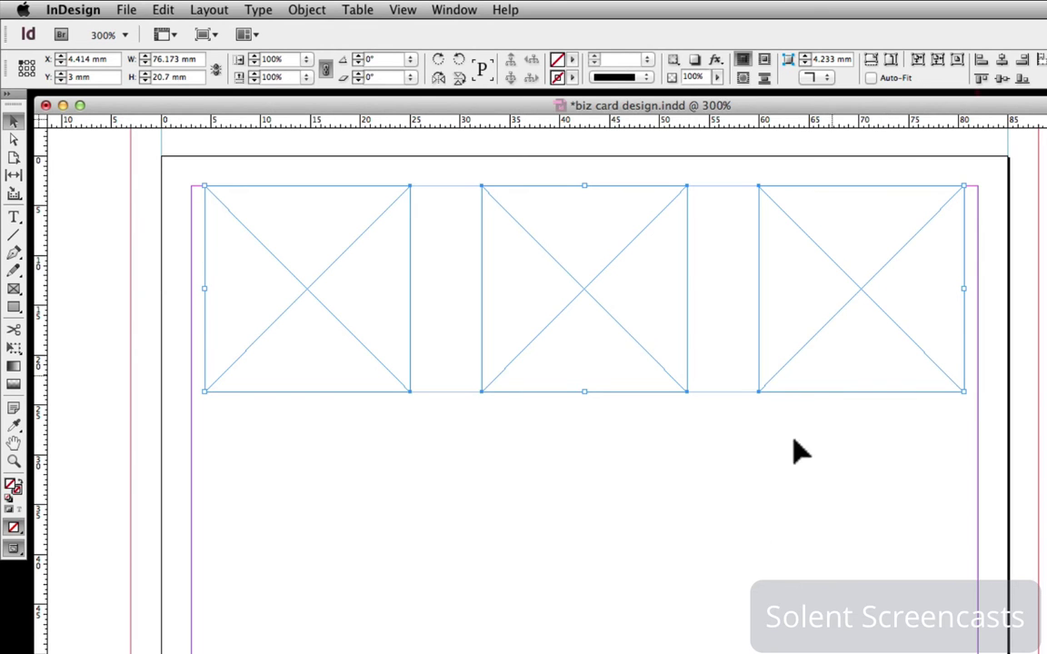
Place FA05033.JPG from the inDesign_images folder in the first picture frame and make it fill the frame proportionally.
left_click(716, 552)
left_click(347, 334)
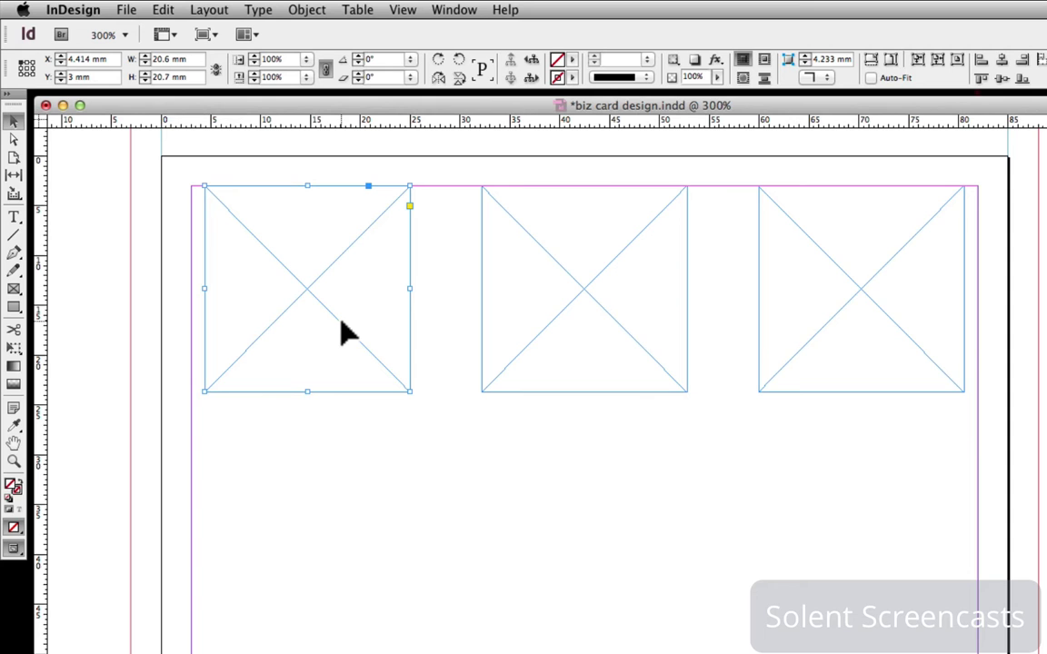
left_click(126, 10)
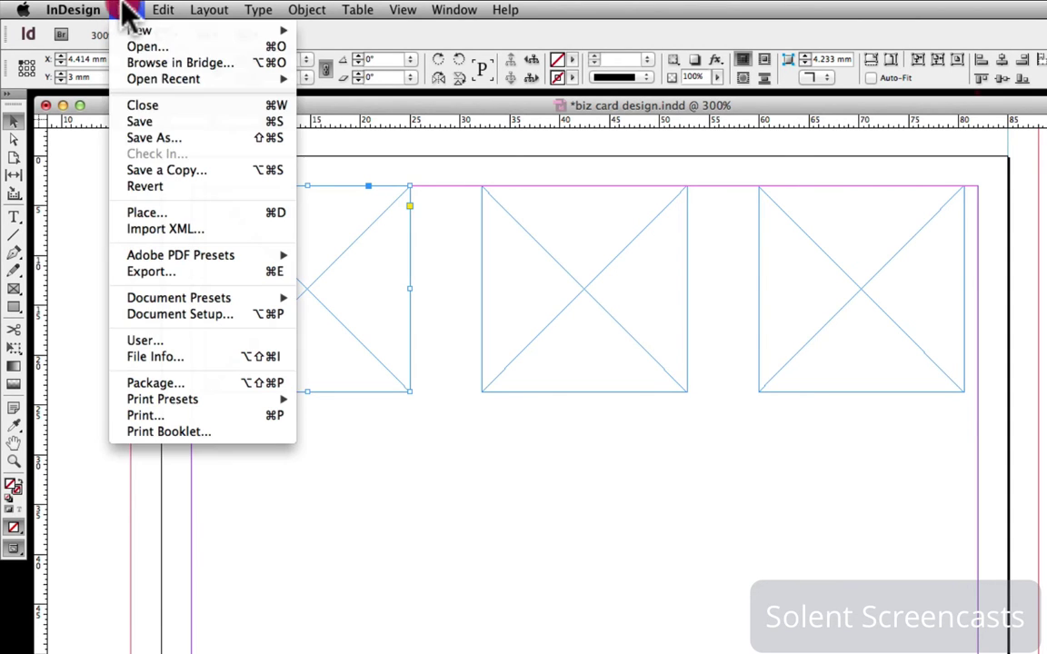
left_click(158, 214)
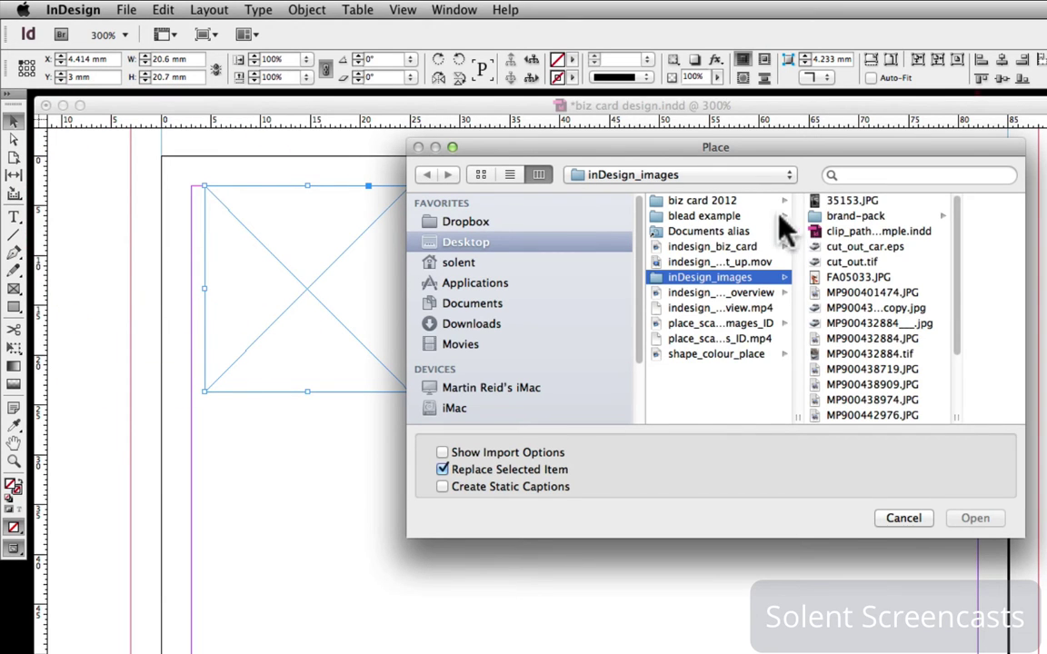
left_click(858, 277)
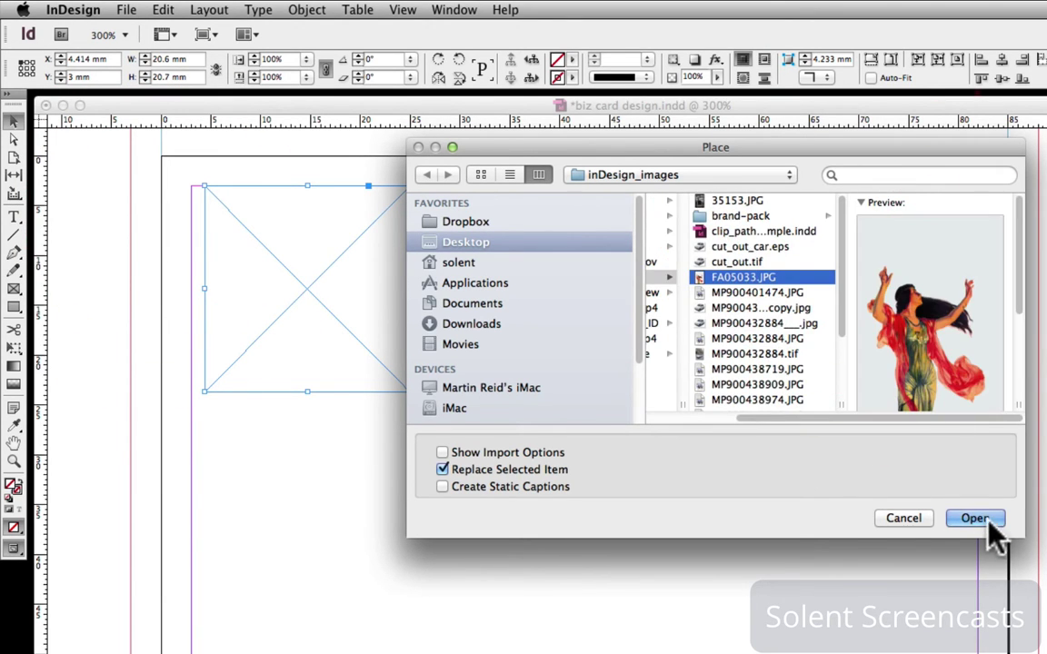
left_click(987, 525)
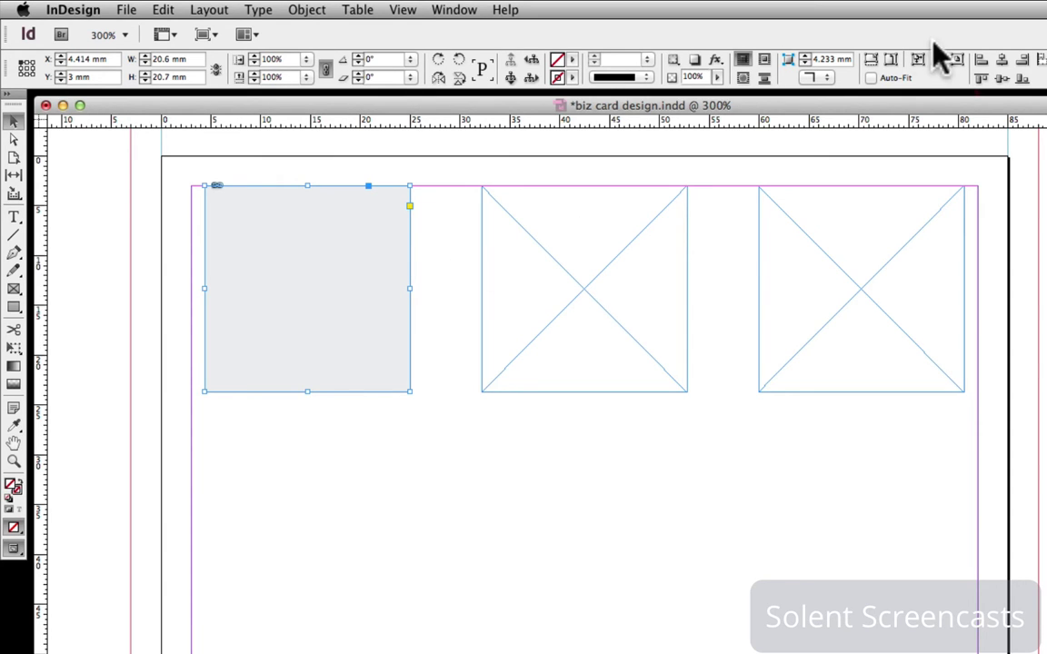
left_click(890, 61)
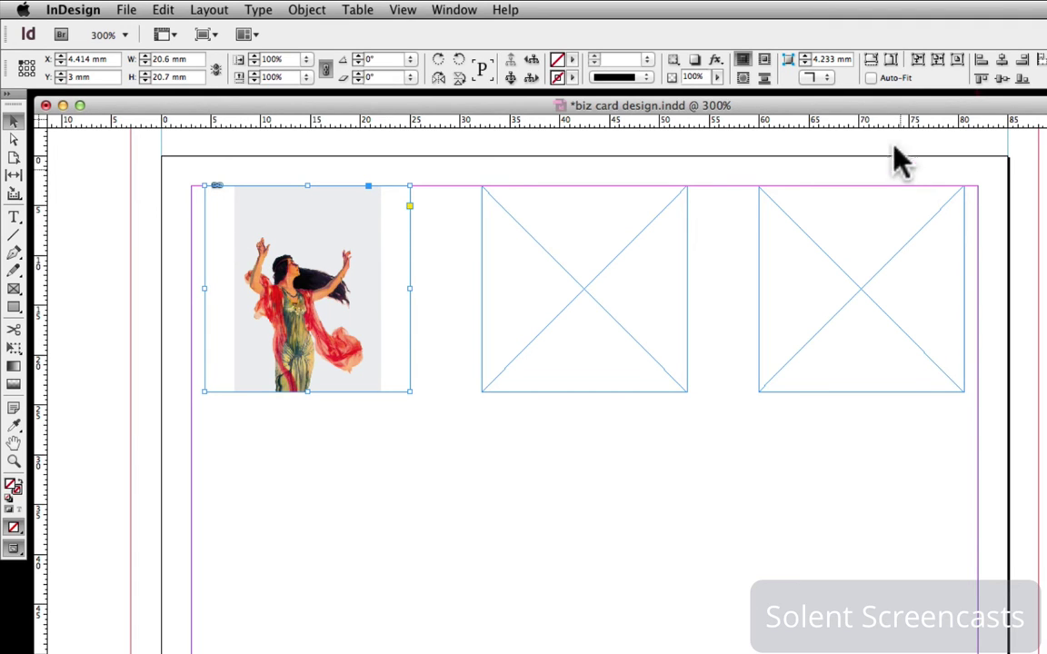
left_click(869, 60)
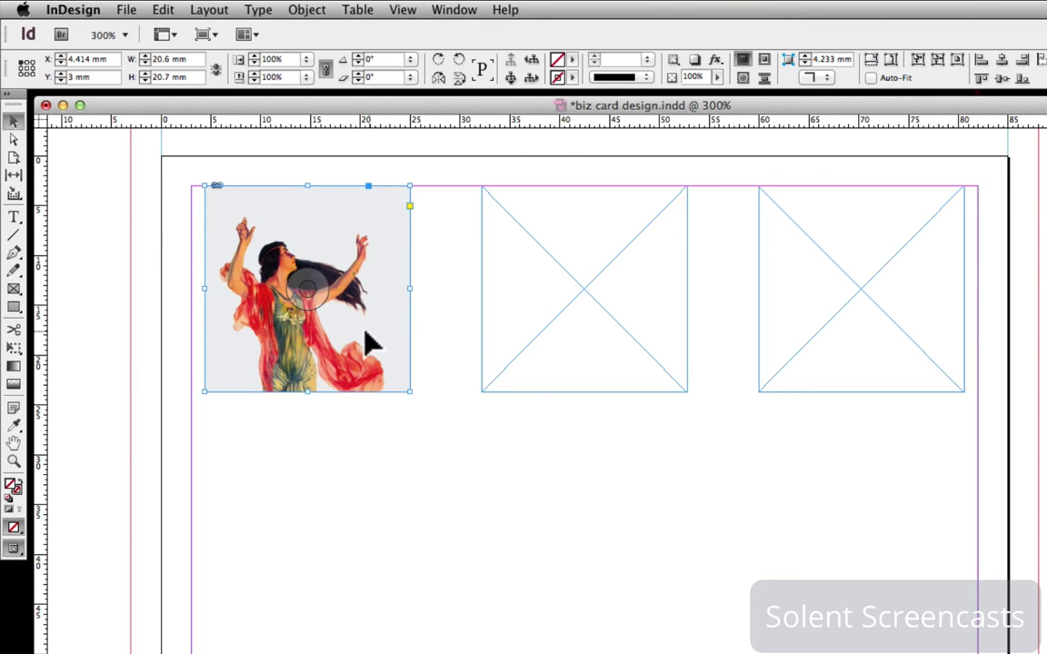
Reposition the woman's image inside its frame, slightly up and left, and enlarge it to about 24.8 × 34.7 mm.
left_click(16, 134)
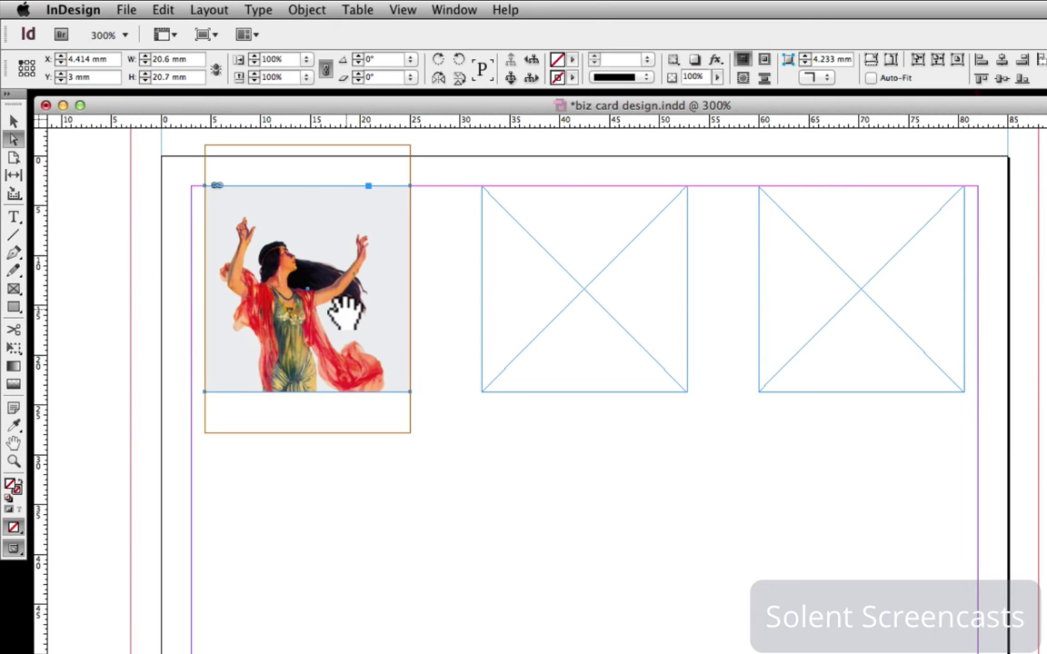
left_click_drag(346, 310, 346, 296)
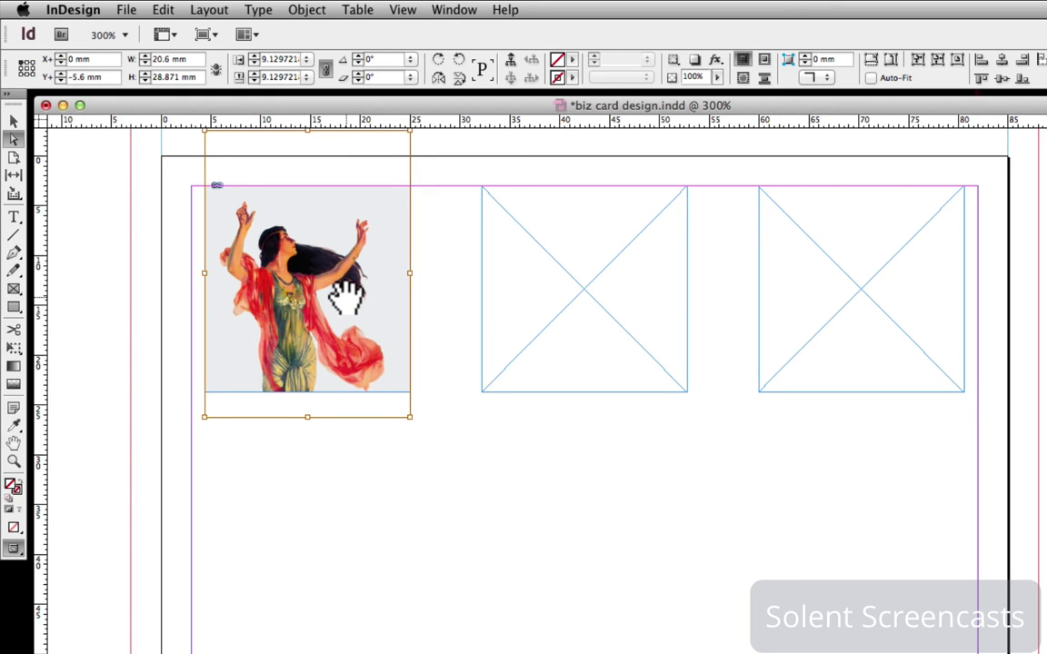
key("Left")
key("Right")
left_click_drag(410, 417, 452, 475)
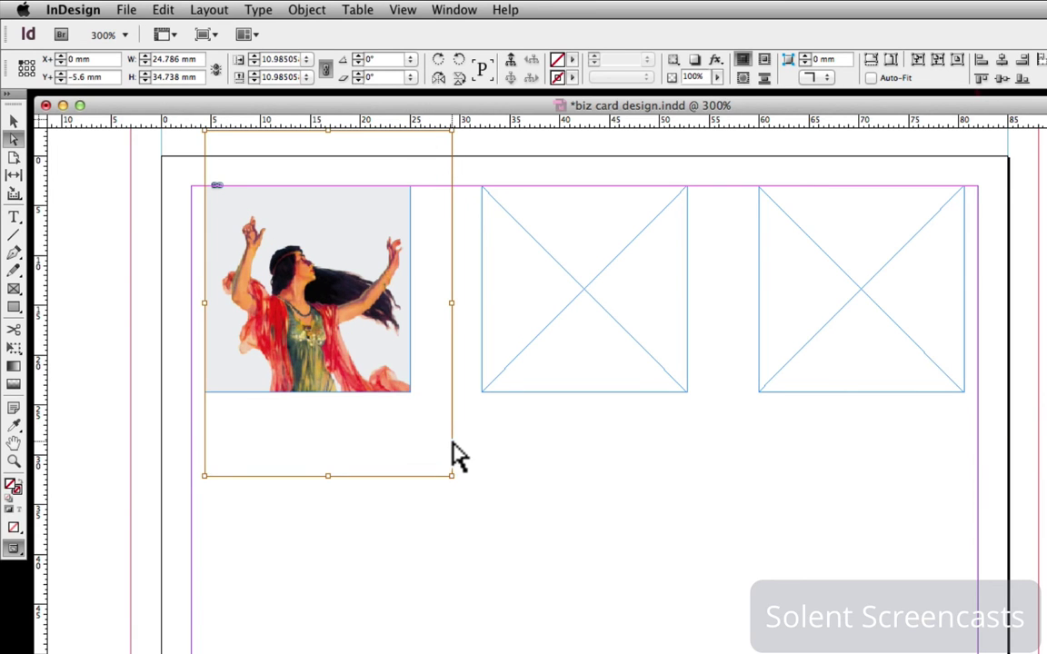
left_click_drag(385, 367, 375, 357)
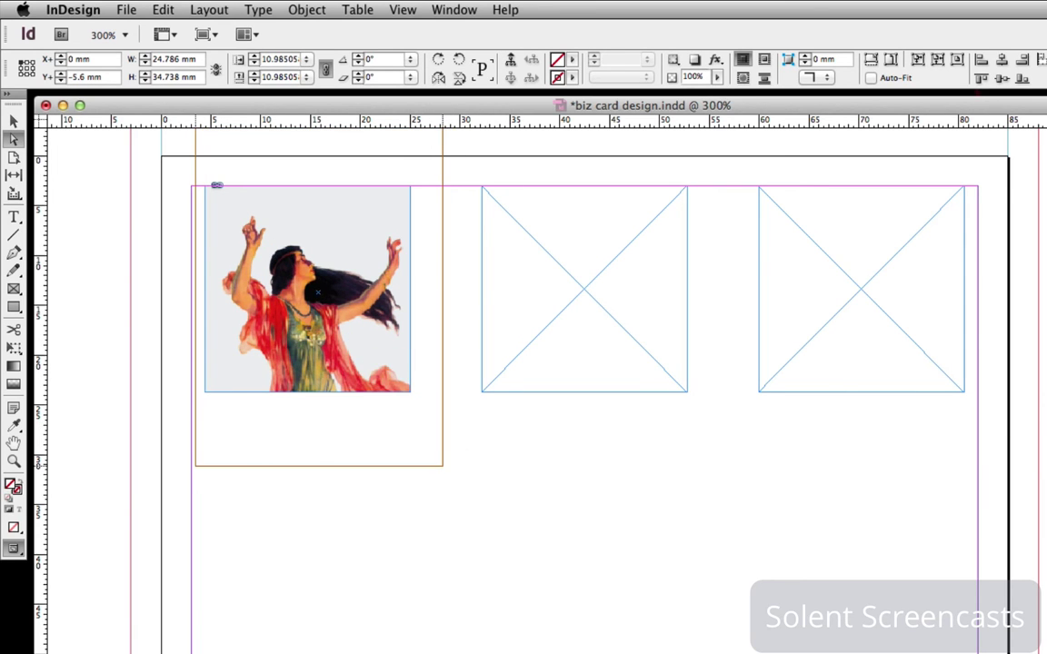
Place MP900438719.JPG in the middle picture frame and make it fill the frame proportionally.
left_click(658, 360)
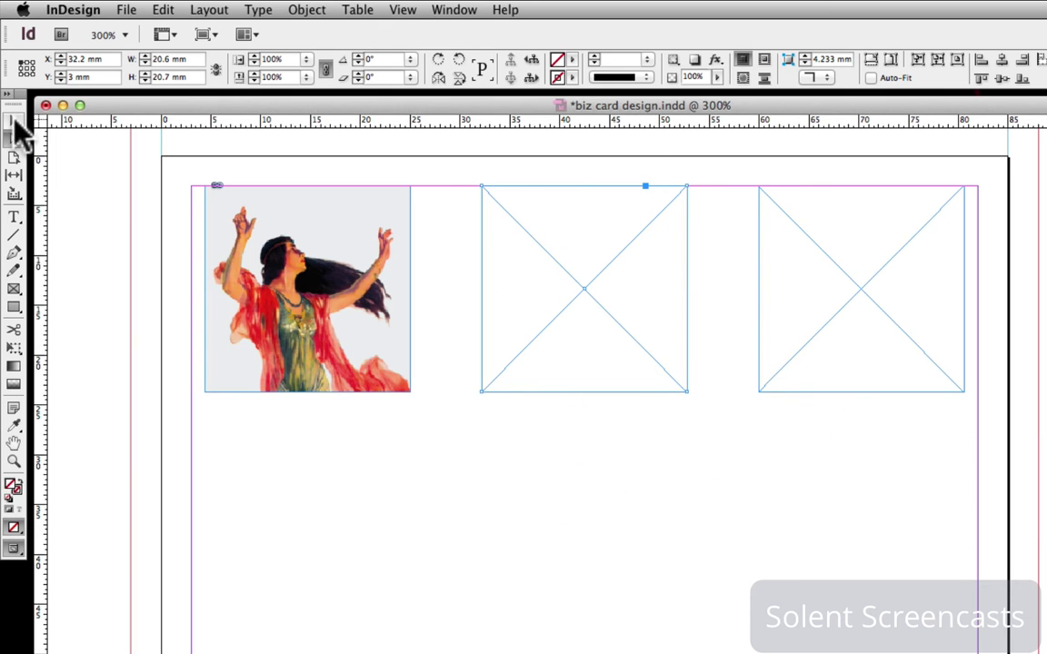
left_click(14, 125)
left_click(519, 227)
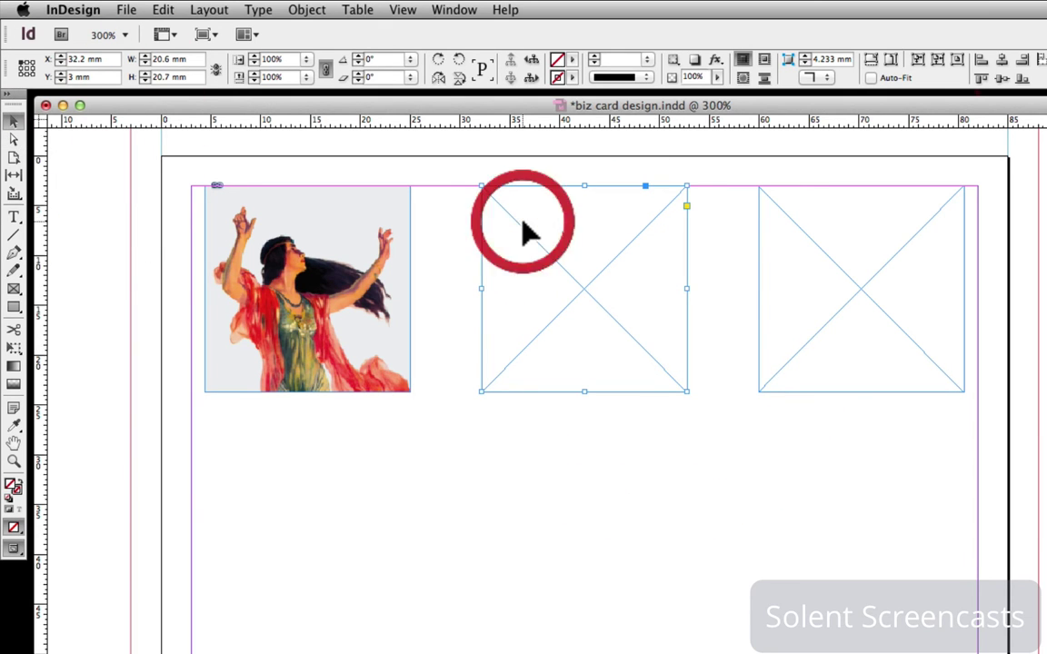
left_click(127, 9)
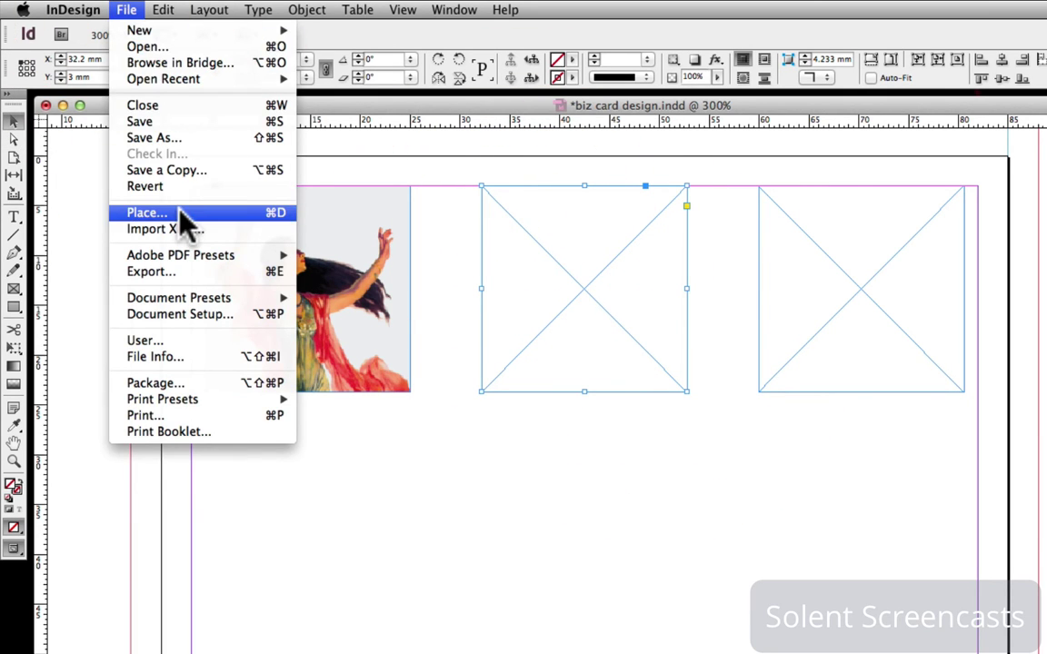
left_click(177, 215)
left_click(866, 372)
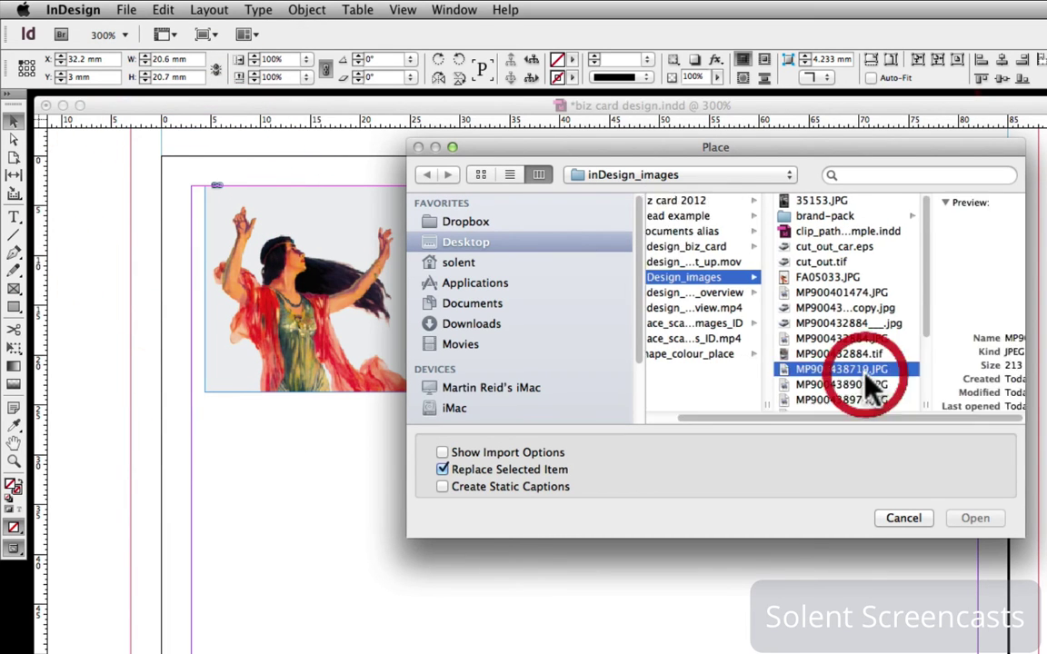
left_click(993, 518)
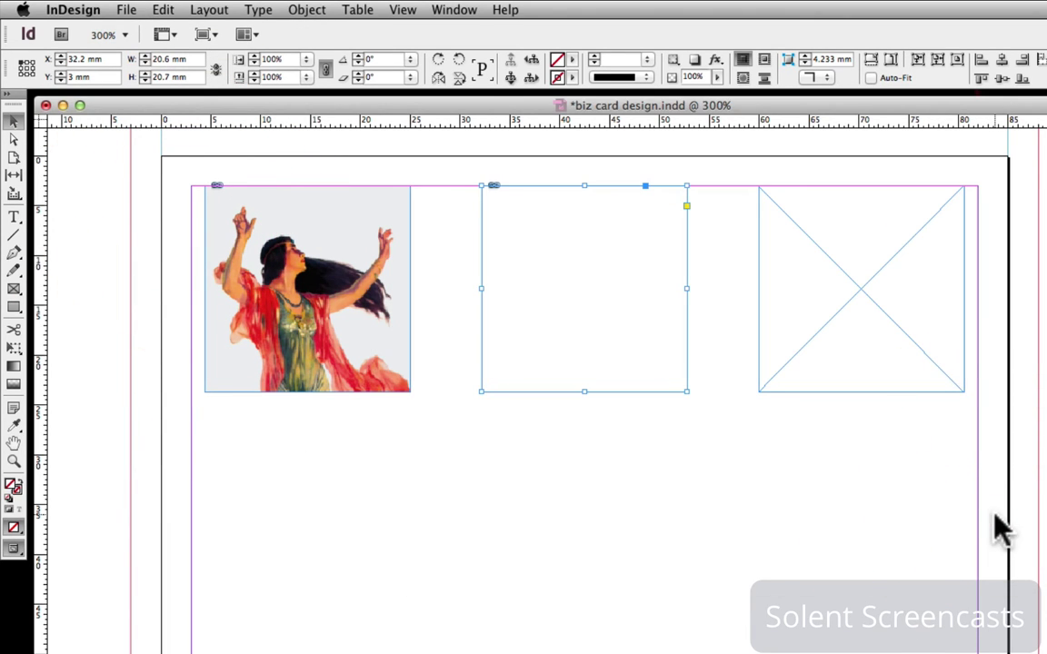
left_click(870, 62)
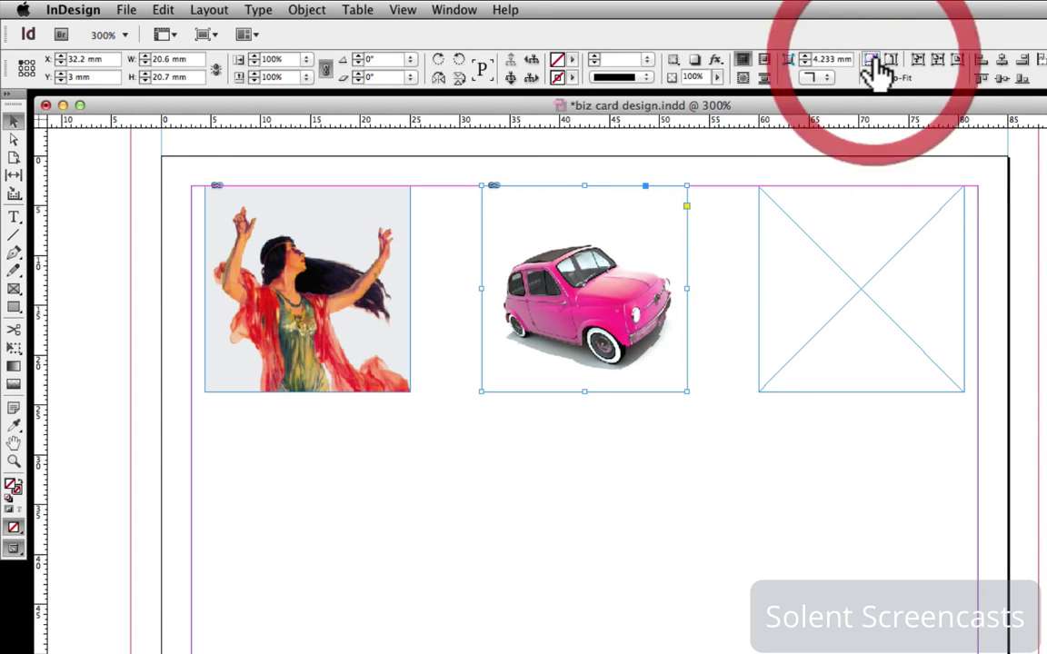
Place MP900438974.JPG in the third picture frame and make it fill the frame proportionally.
left_click(858, 233)
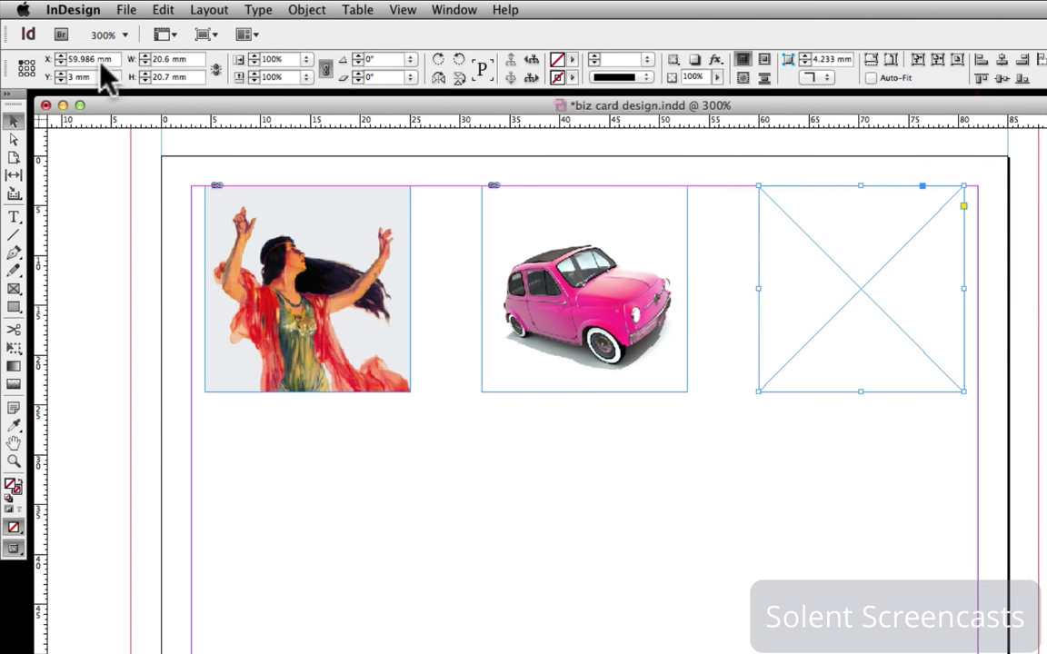
left_click(126, 10)
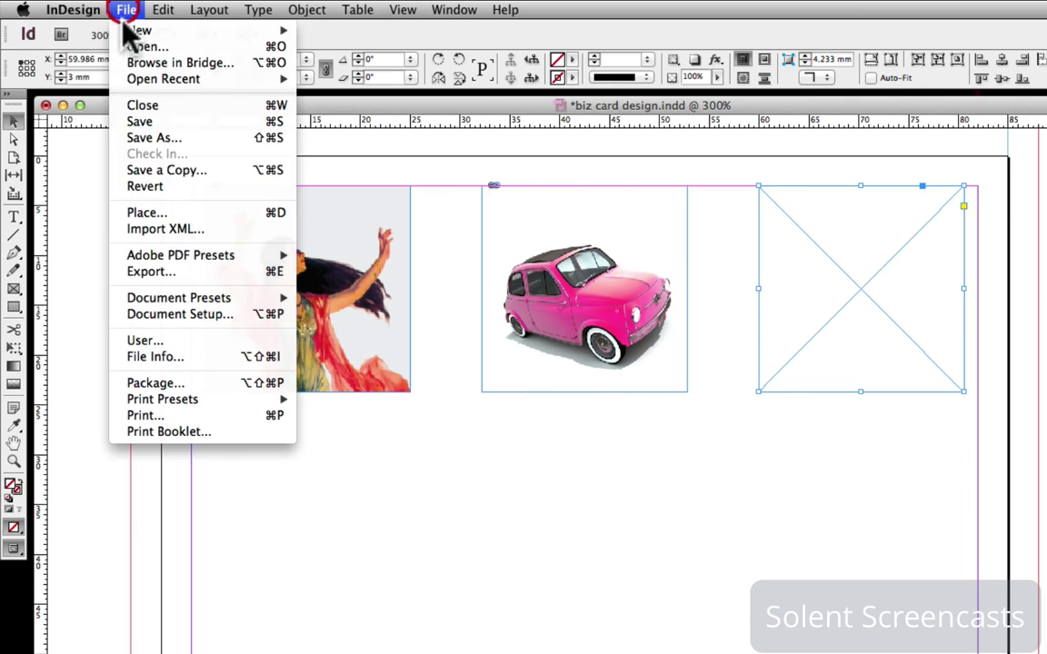
left_click(174, 205)
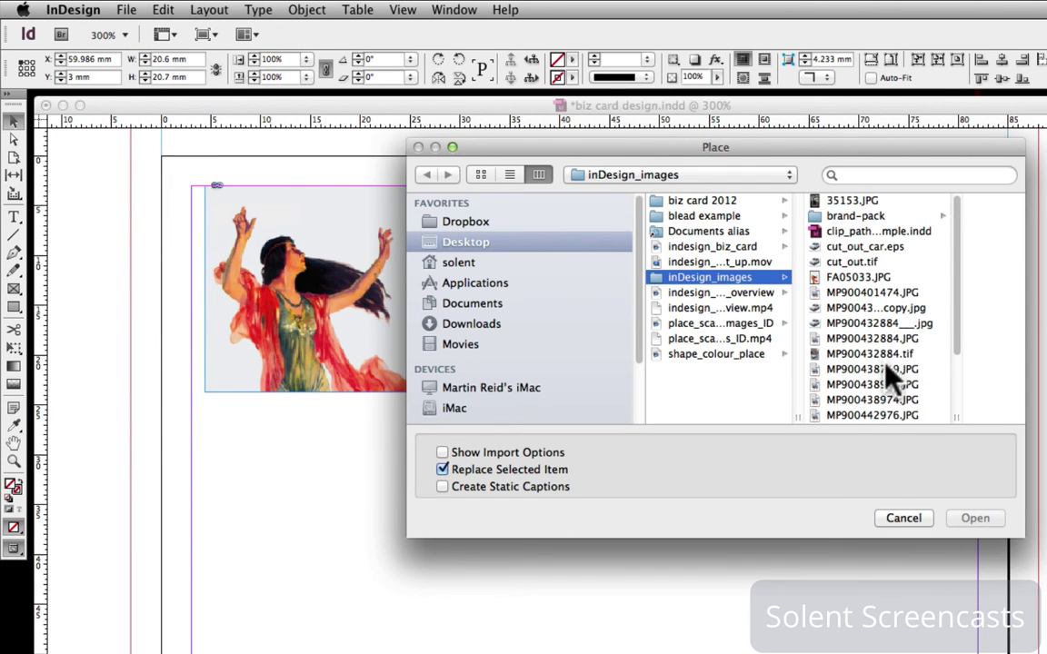
left_click(867, 338)
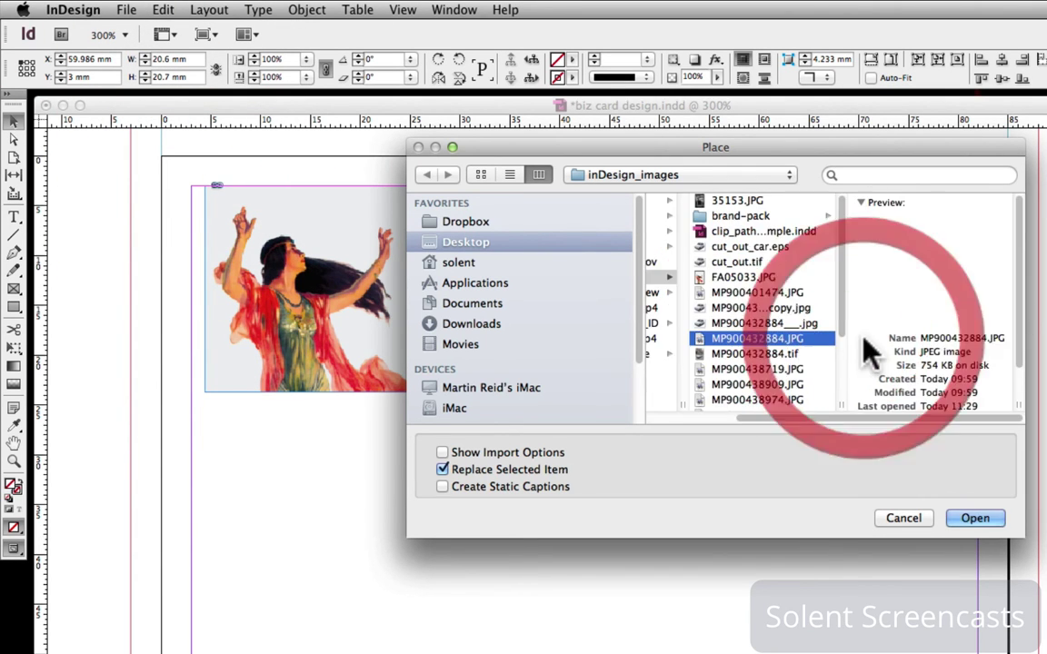
left_click(803, 399)
left_click(955, 523)
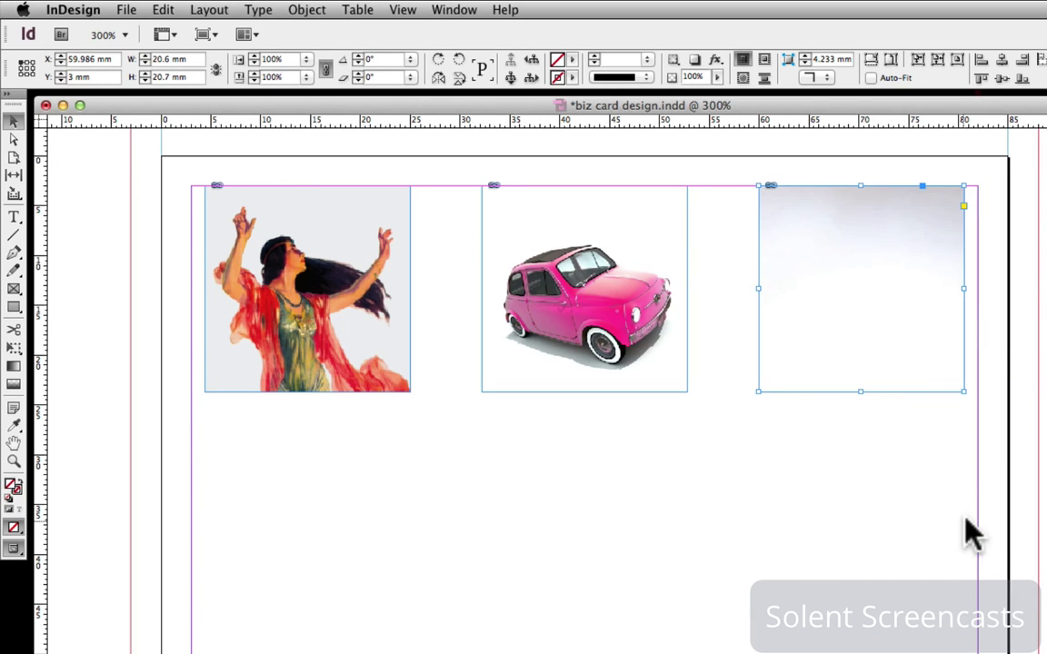
left_click(871, 61)
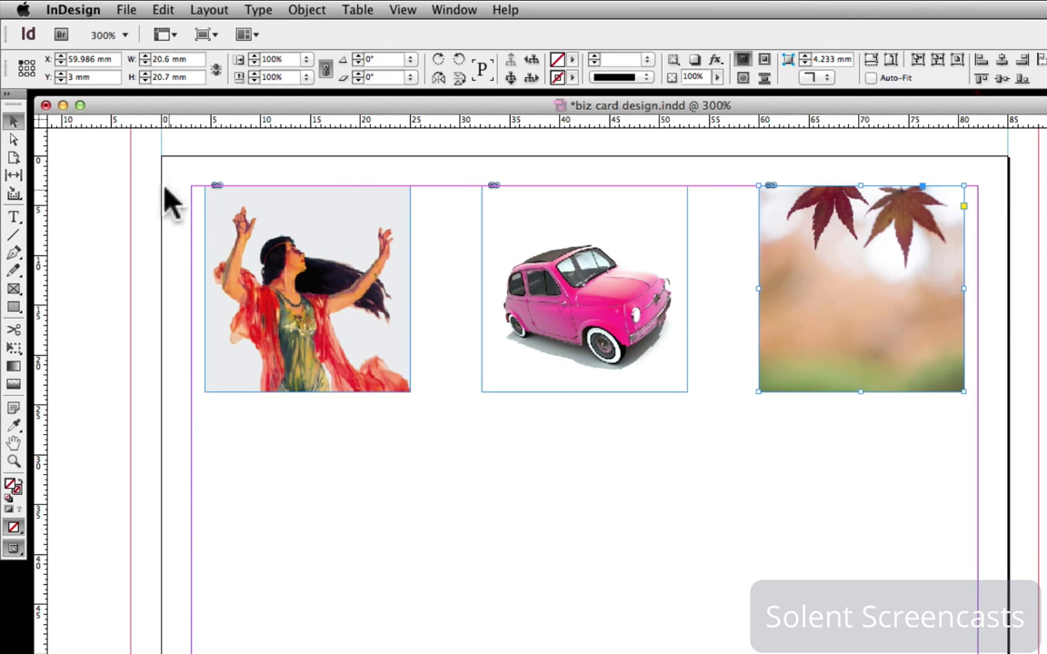
Shift the leaf image down about 3 mm inside its frame without moving the frame.
left_click(14, 139)
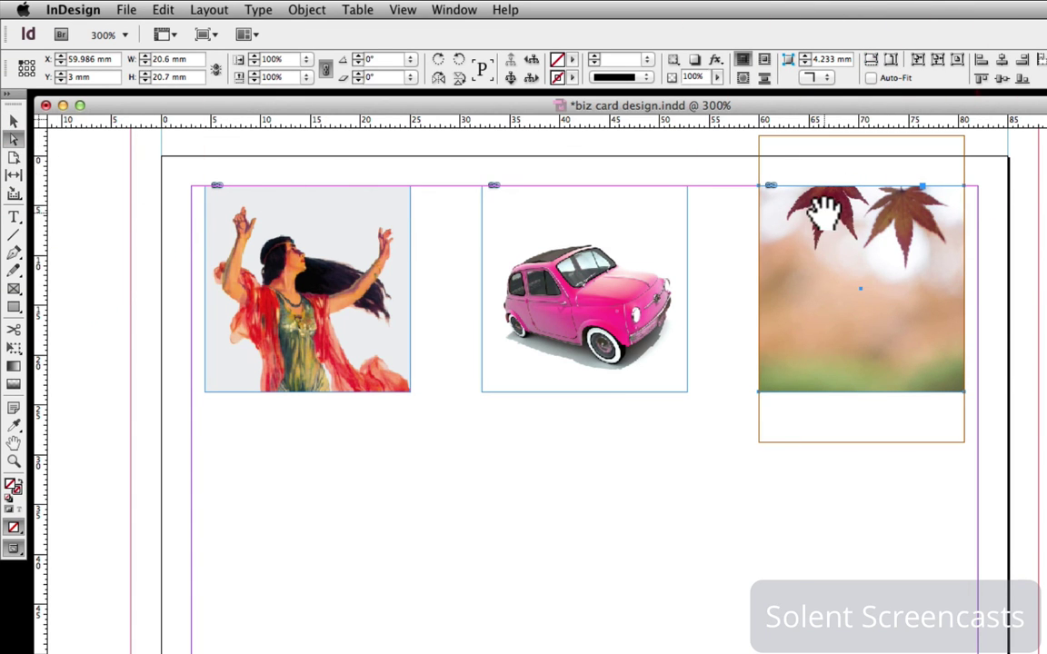
left_click_drag(823, 210, 824, 229)
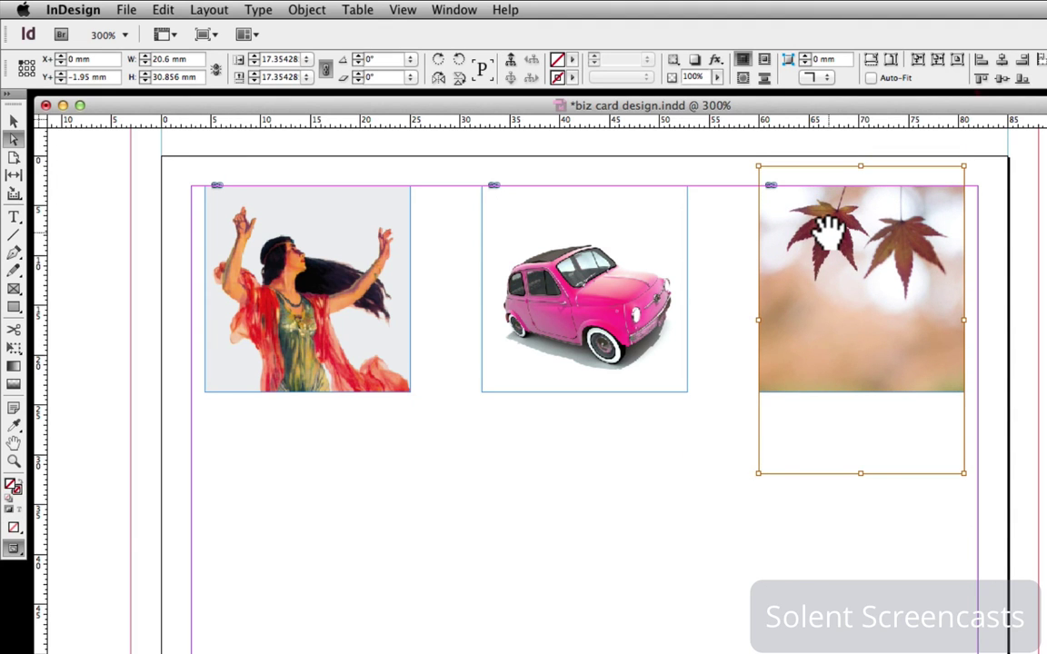